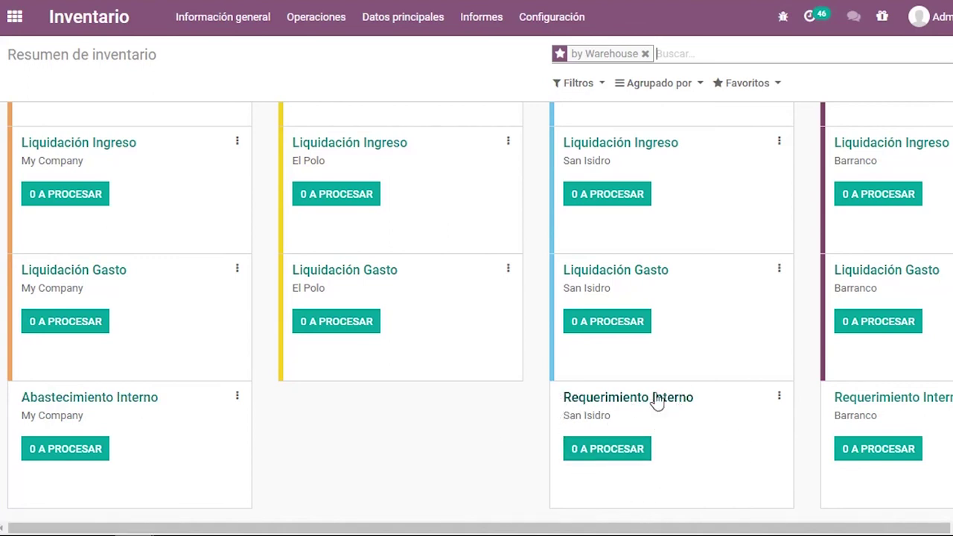
- Open the Requerimiento WH route from the inventory routes configuration for editing and show its rules
scroll(447, 424, "right", 1)
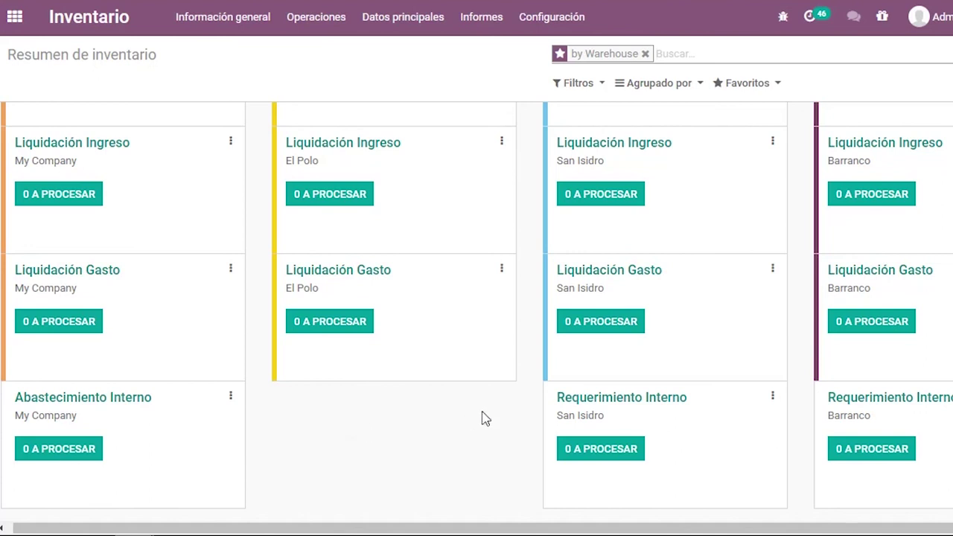
left_click(546, 28)
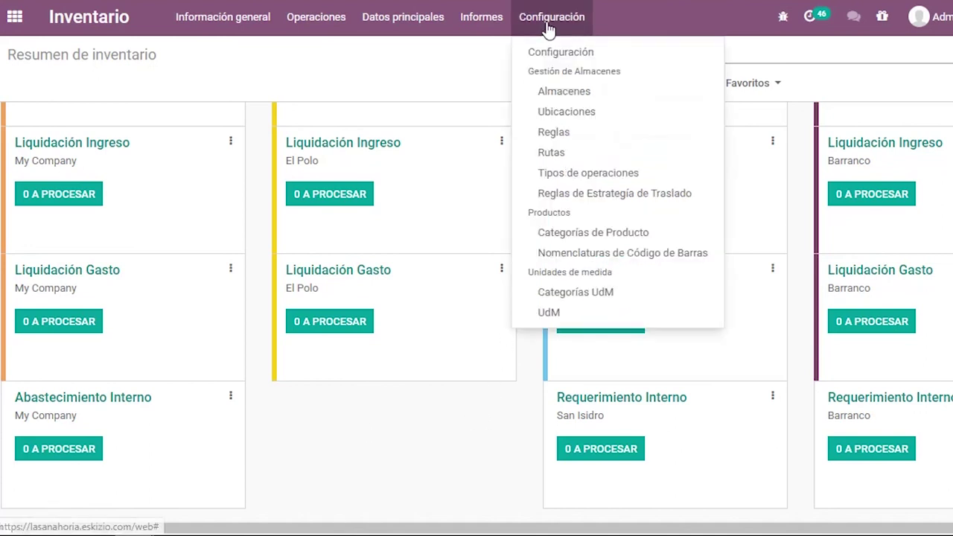
left_click(581, 153)
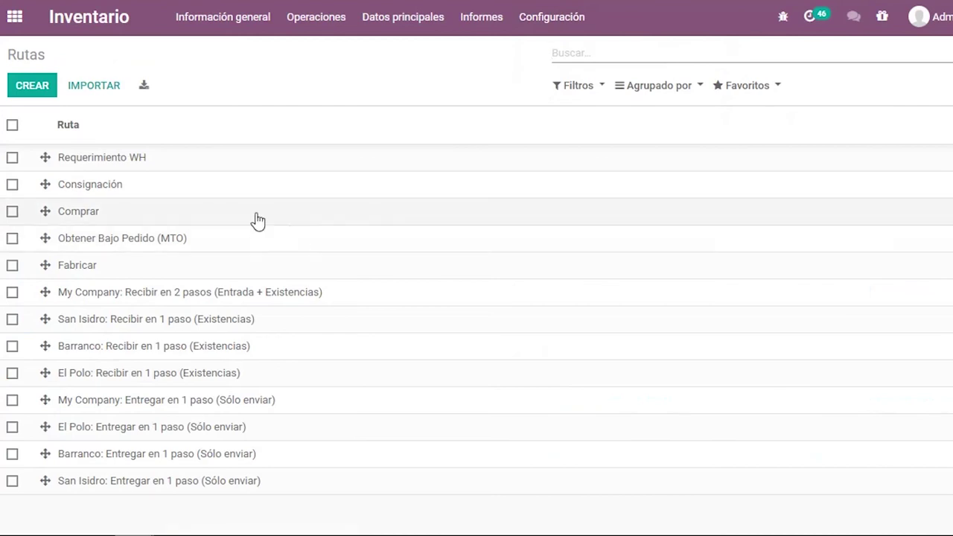
left_click(181, 164)
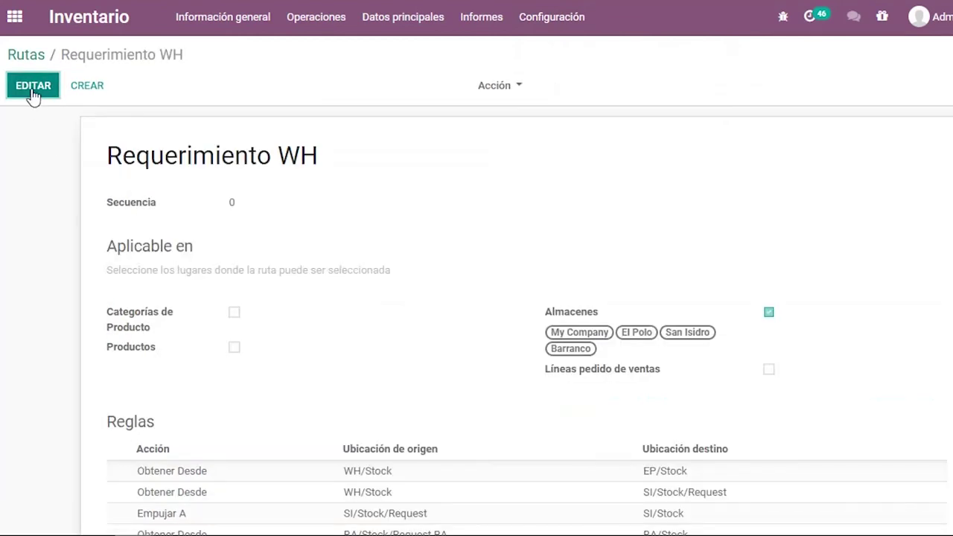
left_click(32, 87)
scroll(53, 266, "down", 2)
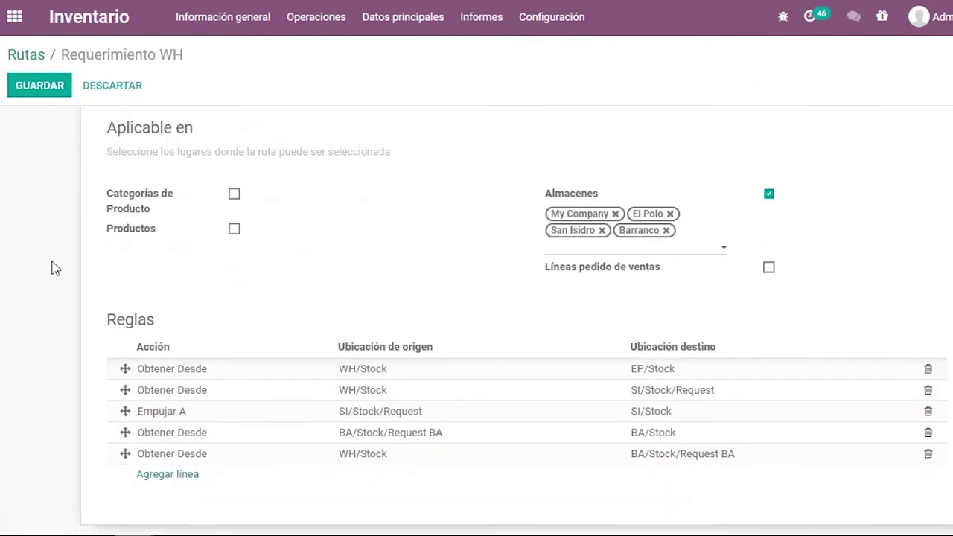
- Review the rule from WH/Stock to SI/Stock/Request and the Abastecimiento rule, discarding without changes
left_click(266, 393)
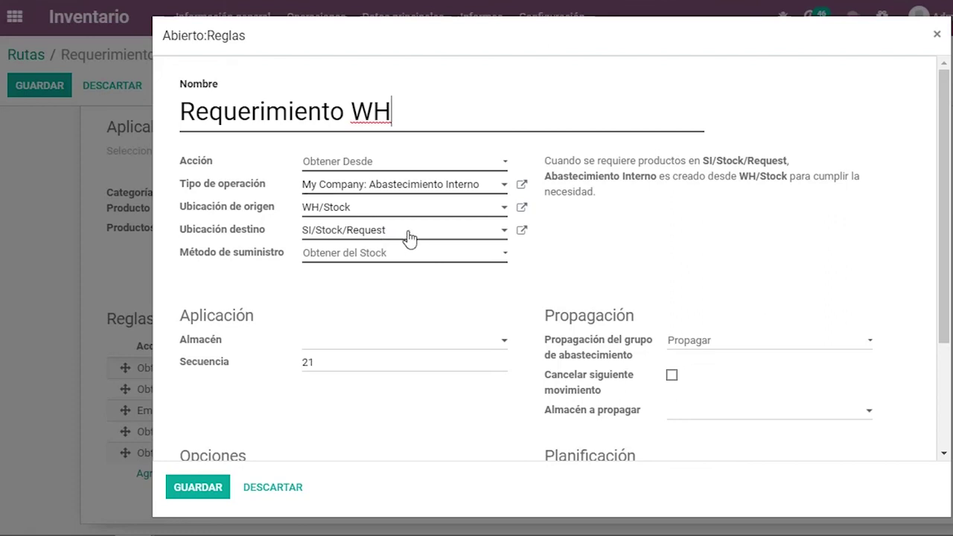
left_click_drag(210, 210, 255, 206)
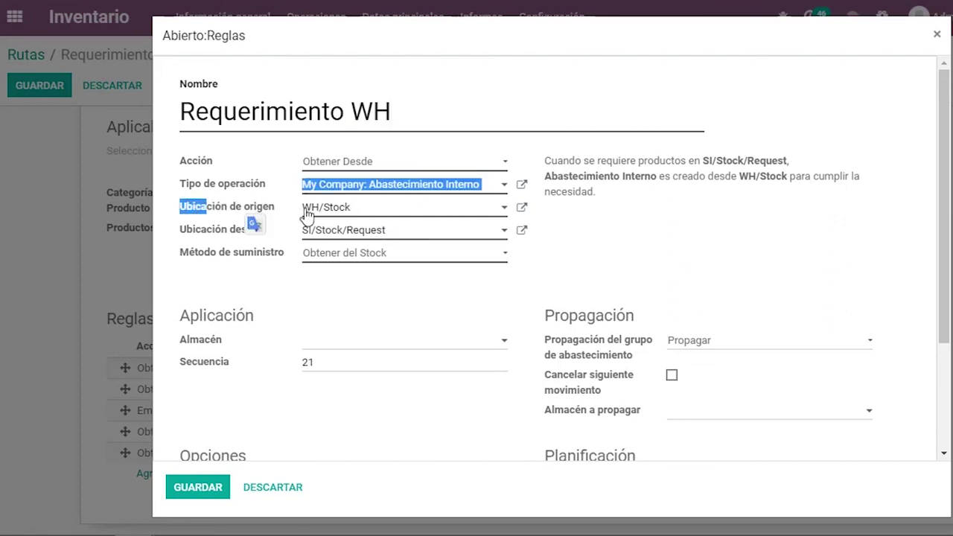
left_click(258, 212)
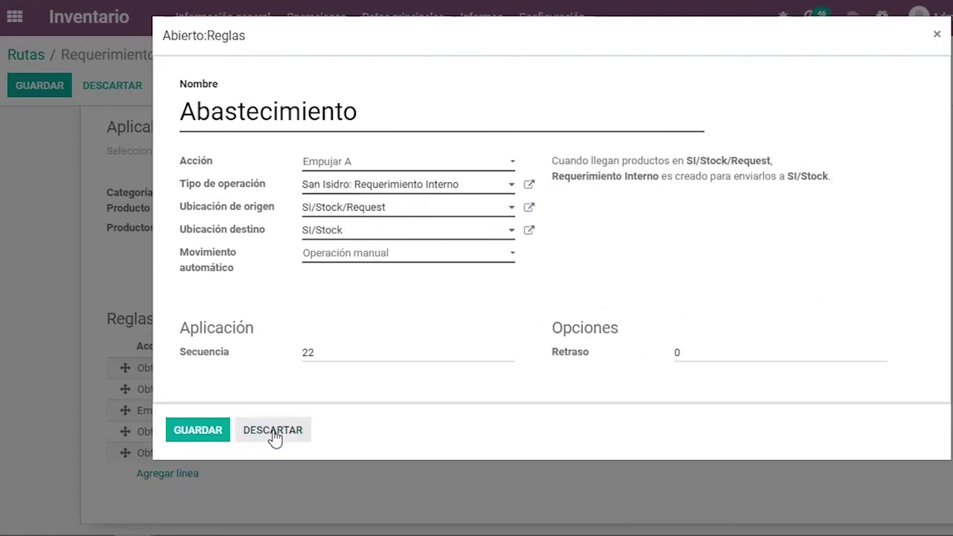
left_click(274, 434)
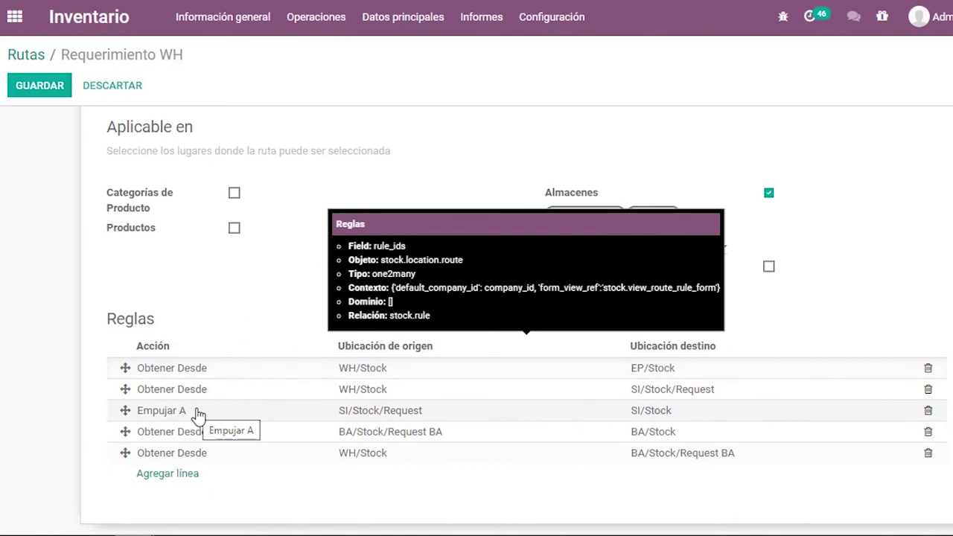
- Choose Empujar A as the action of the SI/Stock/Request to SI/Stock rule and save the rule and the route
left_click(199, 415)
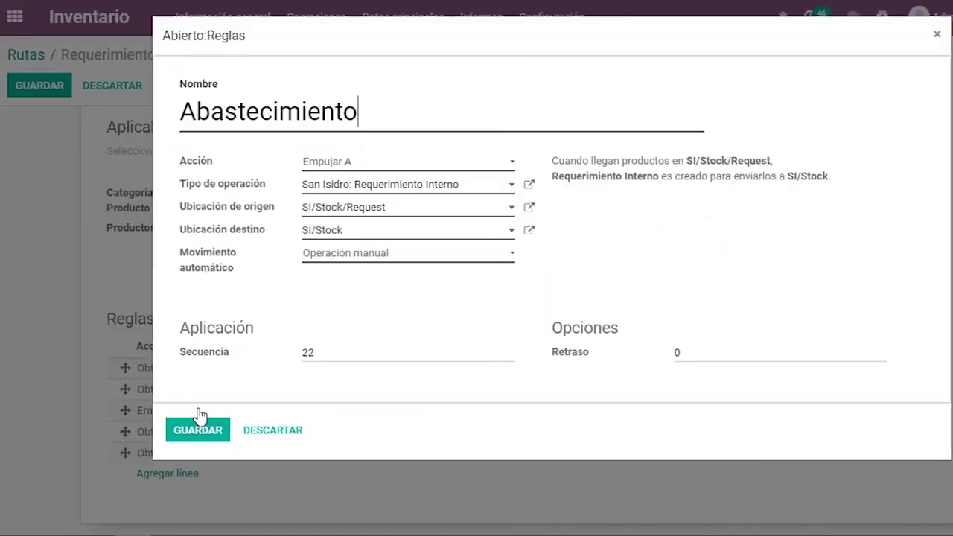
left_click(341, 164)
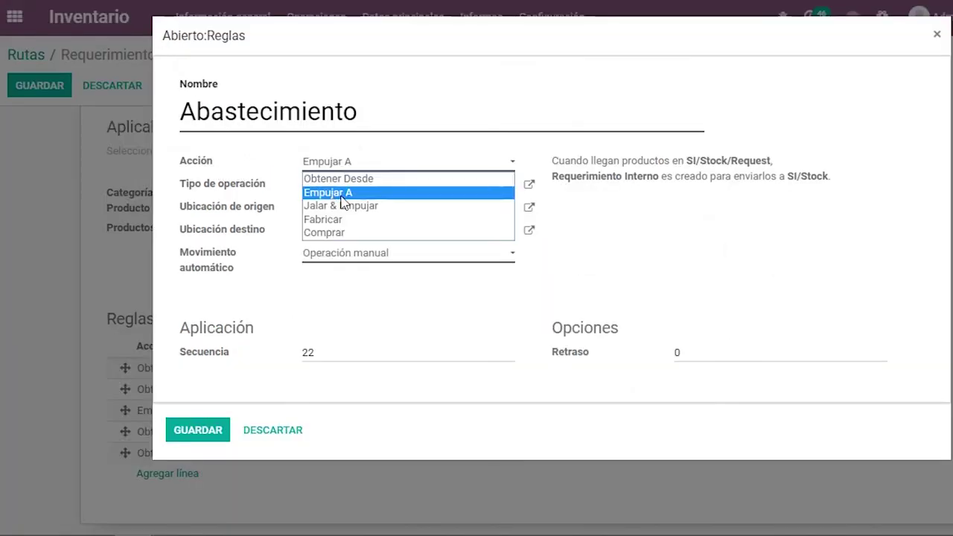
left_click(337, 196)
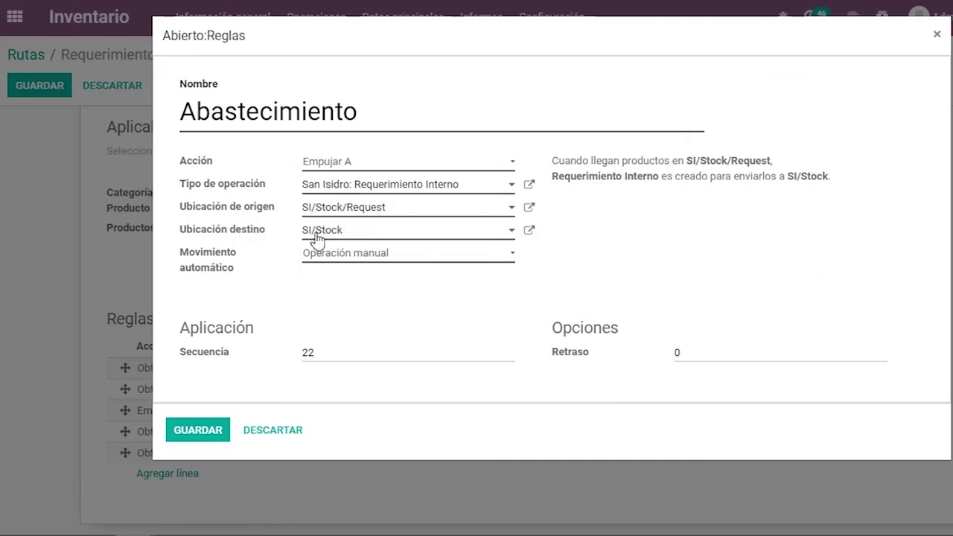
left_click(211, 429)
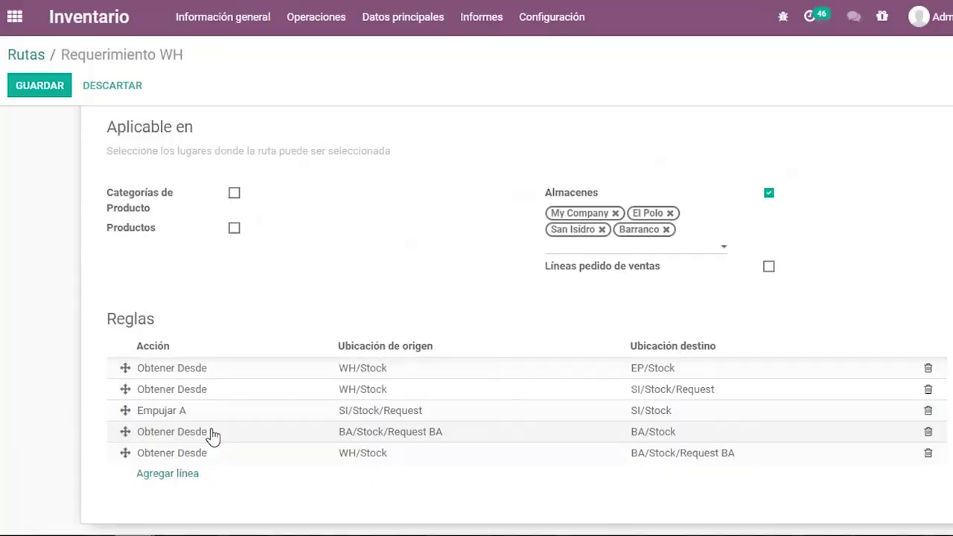
left_click(57, 101)
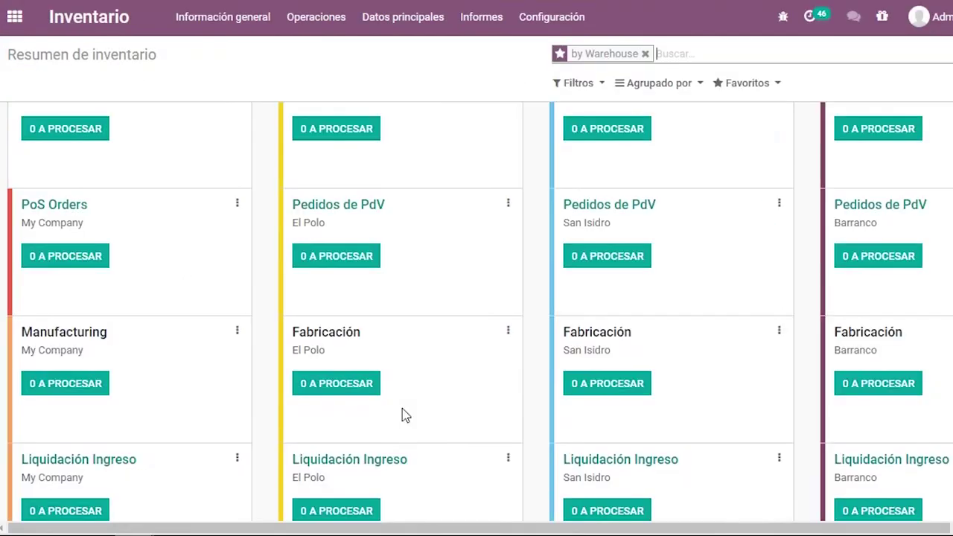
scroll(402, 415, "down", 5)
scroll(410, 463, "left", 1)
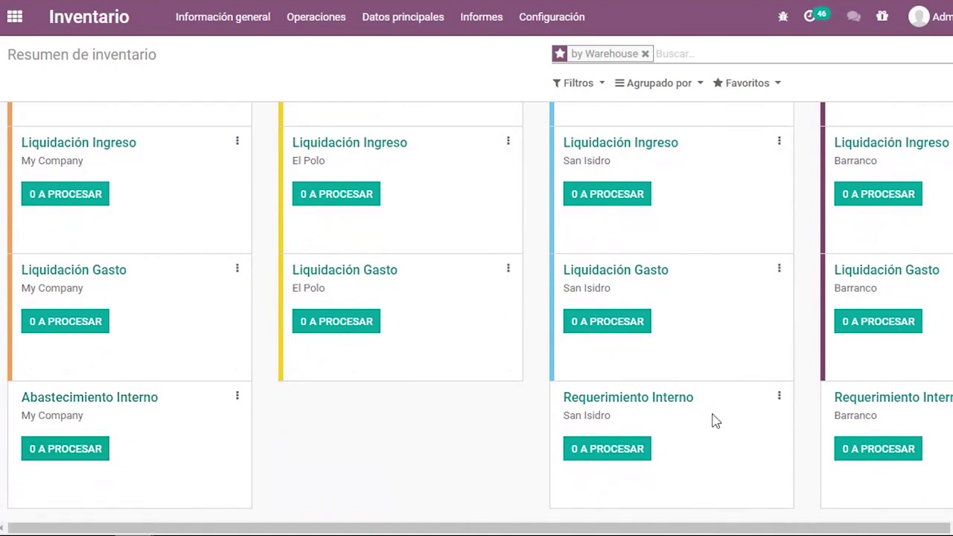
left_click(15, 17)
left_click(492, 345)
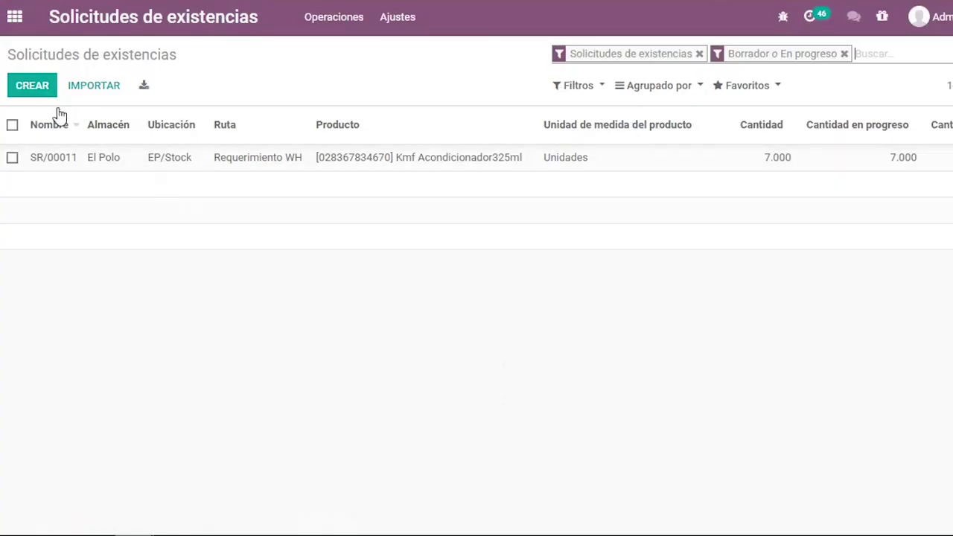
left_click(33, 86)
left_click(373, 339)
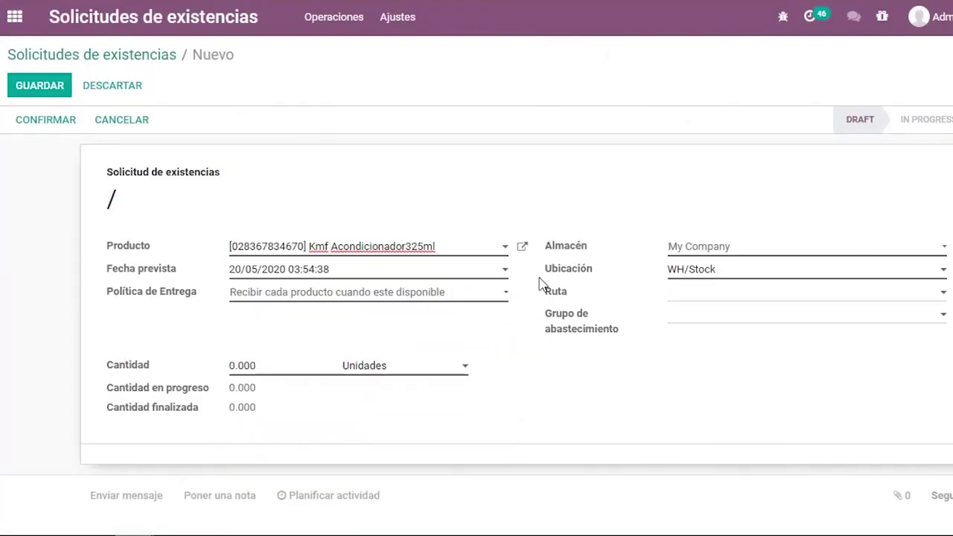
- Set the request's warehouse to San Isidro and its location to SI/Stock/Request
left_click(733, 254)
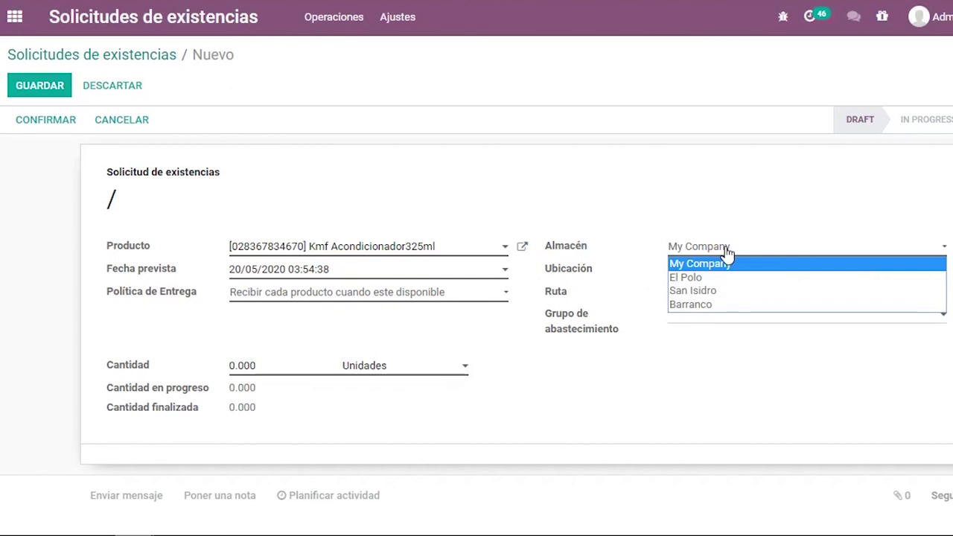
left_click(729, 291)
left_click(756, 276)
key("ctrl+a")
key("BackSpace")
type("re")
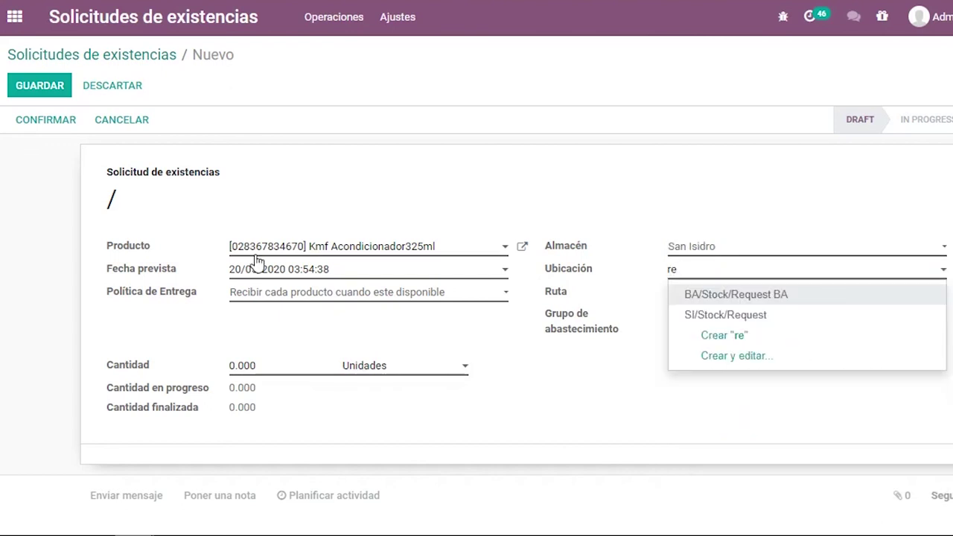
key("Down")
key("Return")
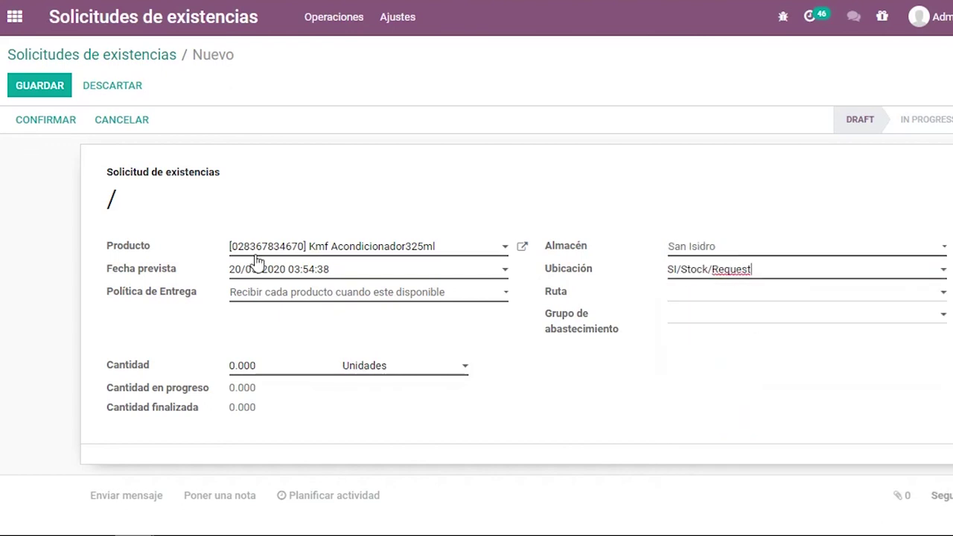
- Assign the Requerimiento WH route, set the quantity to 12 units, and confirm the stock request
left_click(708, 296)
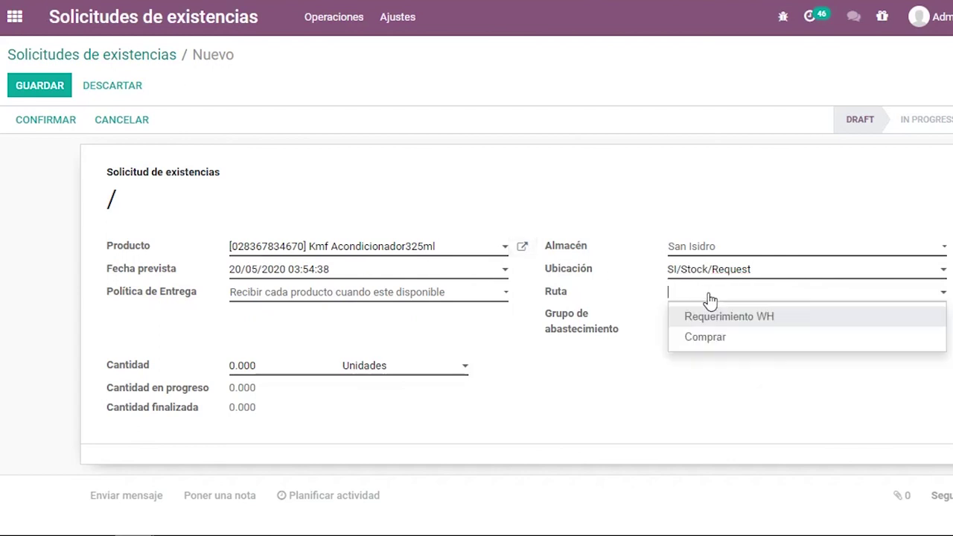
left_click(724, 317)
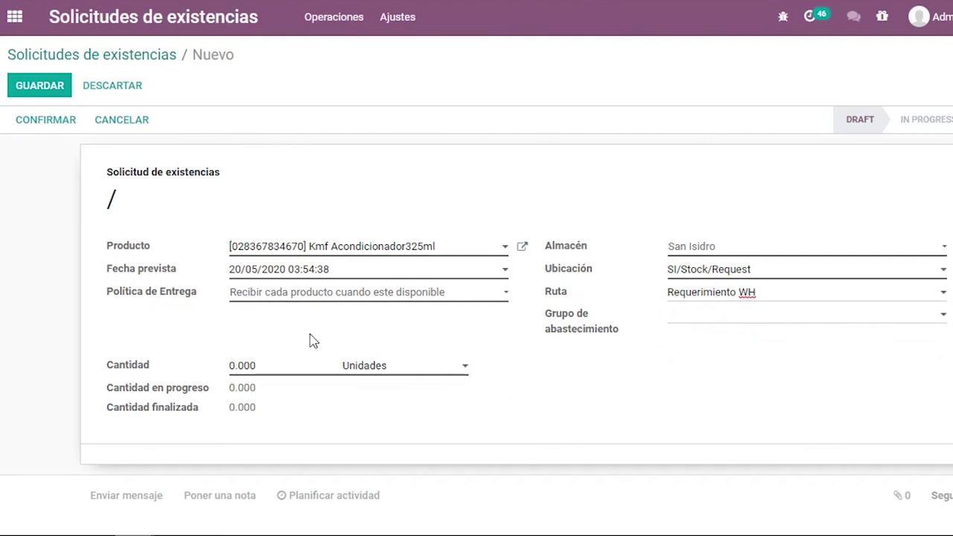
key("ctrl+a")
type("12")
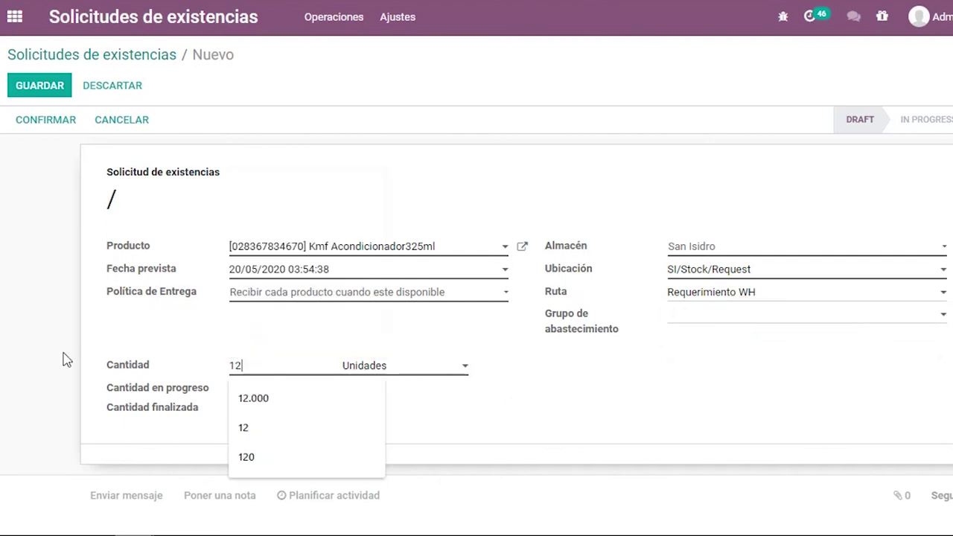
key("Escape")
left_click(51, 127)
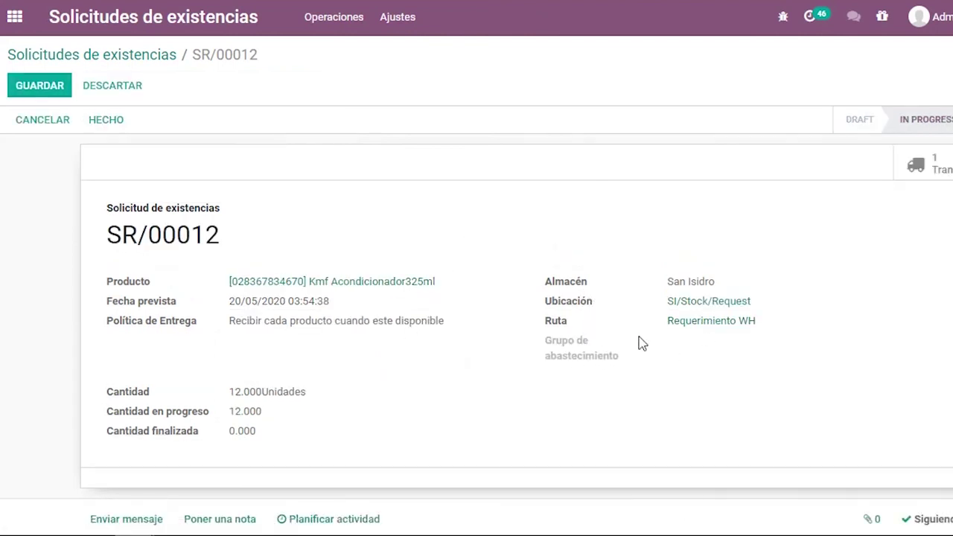
- Check the confirmed request's location and route, and examine the warehouse operations in the Inventario overview
left_click_drag(553, 304, 617, 305)
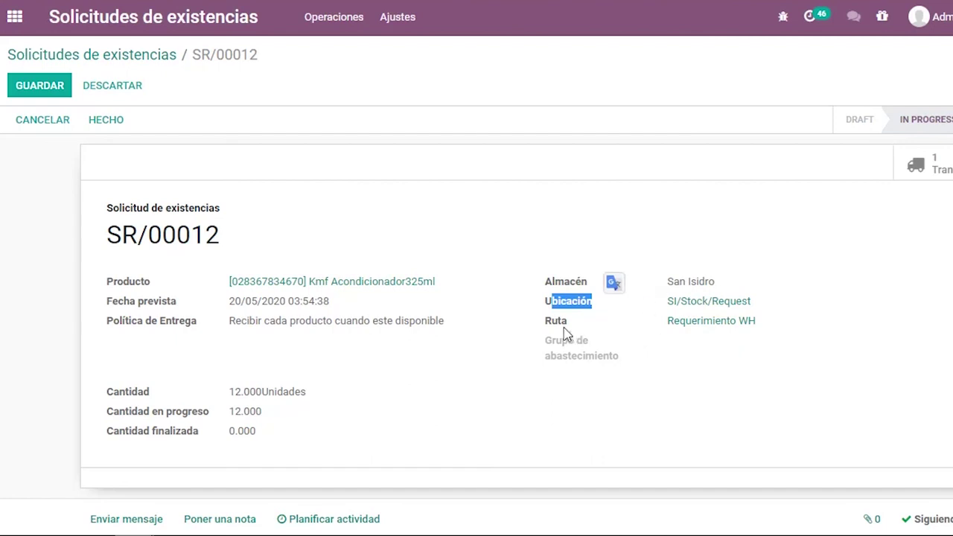
left_click_drag(552, 322, 580, 319)
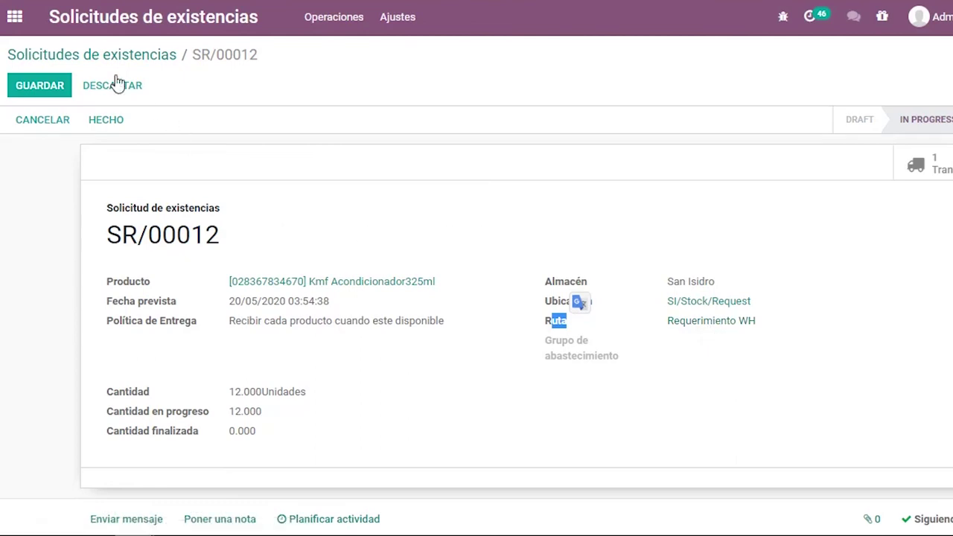
left_click(14, 19)
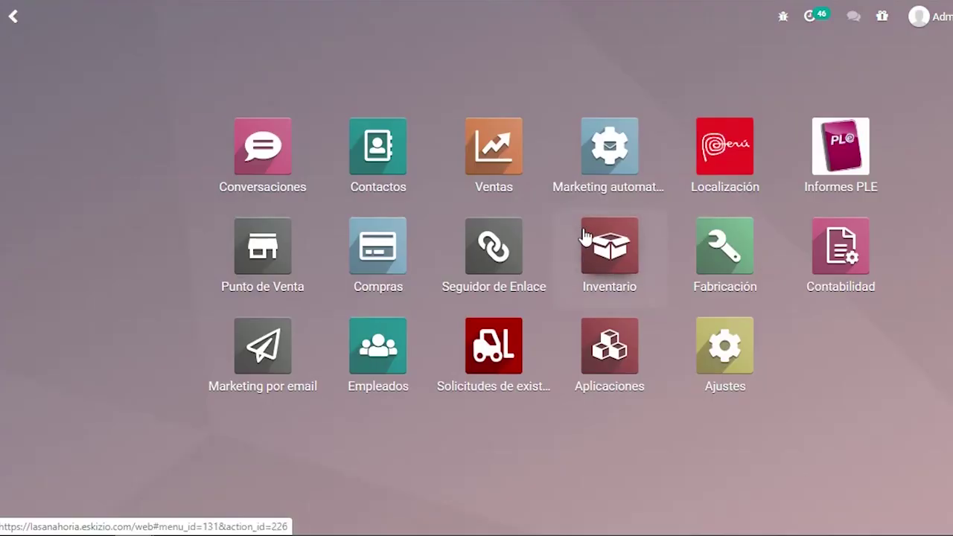
left_click(585, 237)
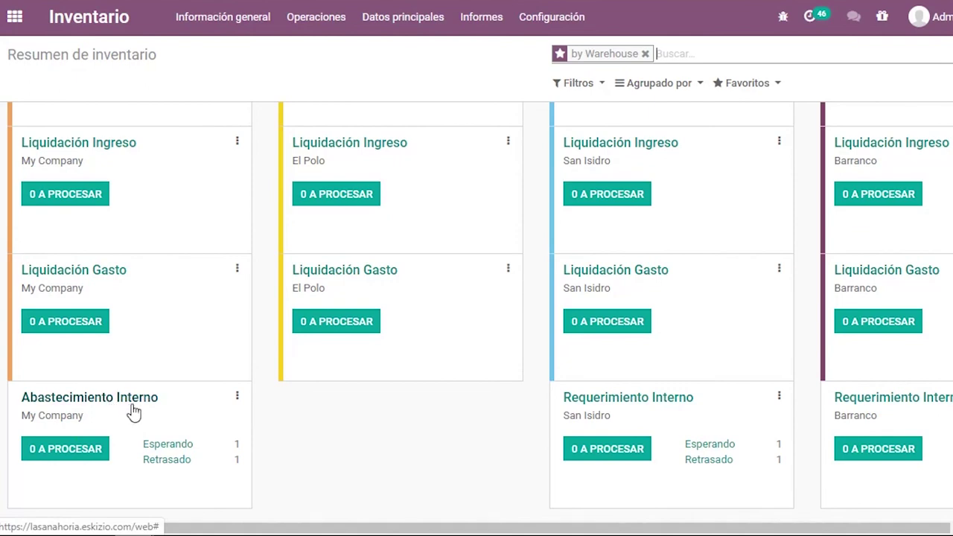
scroll(183, 330, "up", 10)
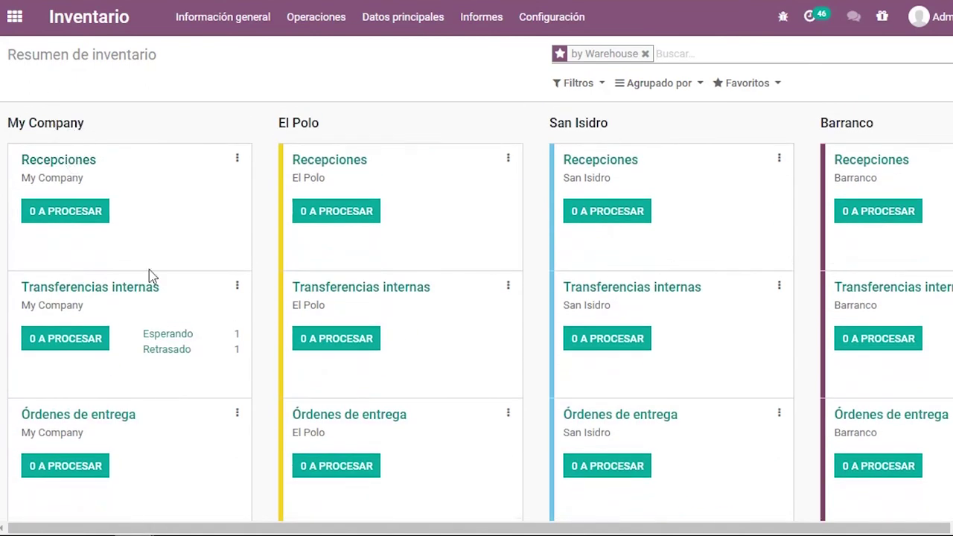
scroll(157, 327, "down", 10)
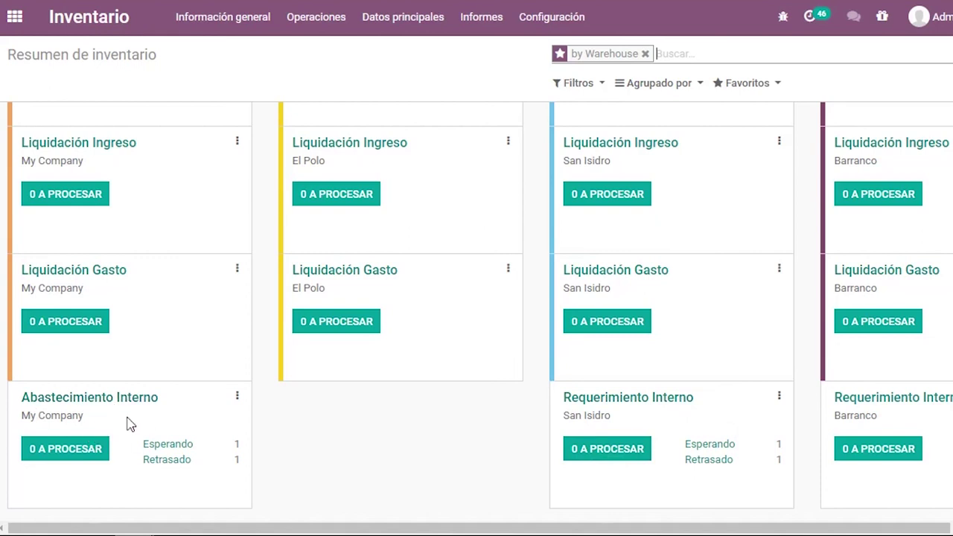
- Examine the waiting San Isidro Requerimiento Interno transfer and its operations, and return to the inventory overview
left_click(728, 446)
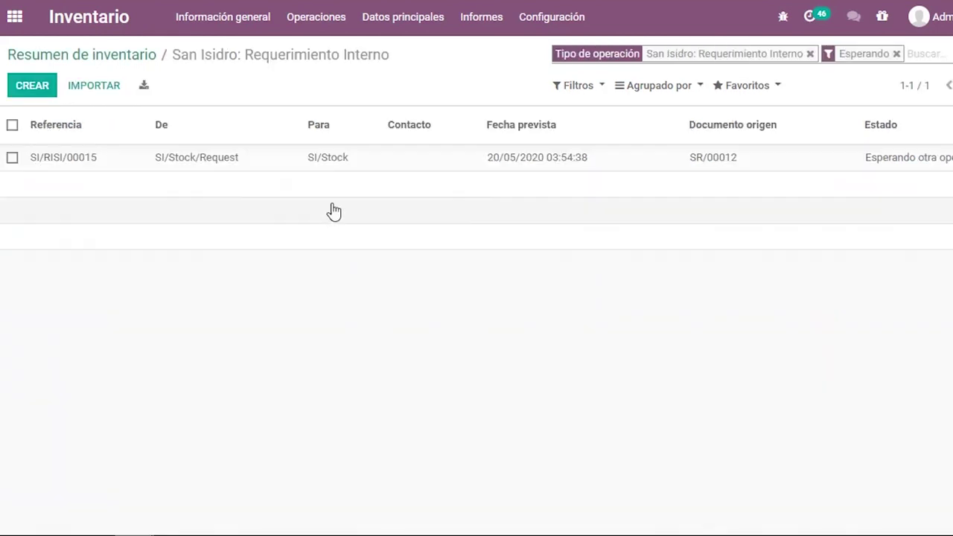
left_click(321, 161)
left_click(290, 363)
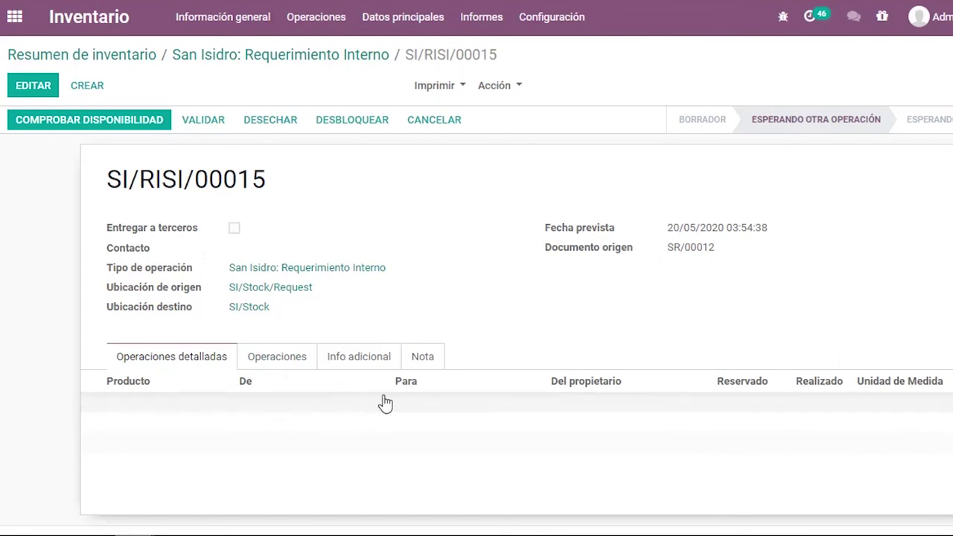
left_click(123, 55)
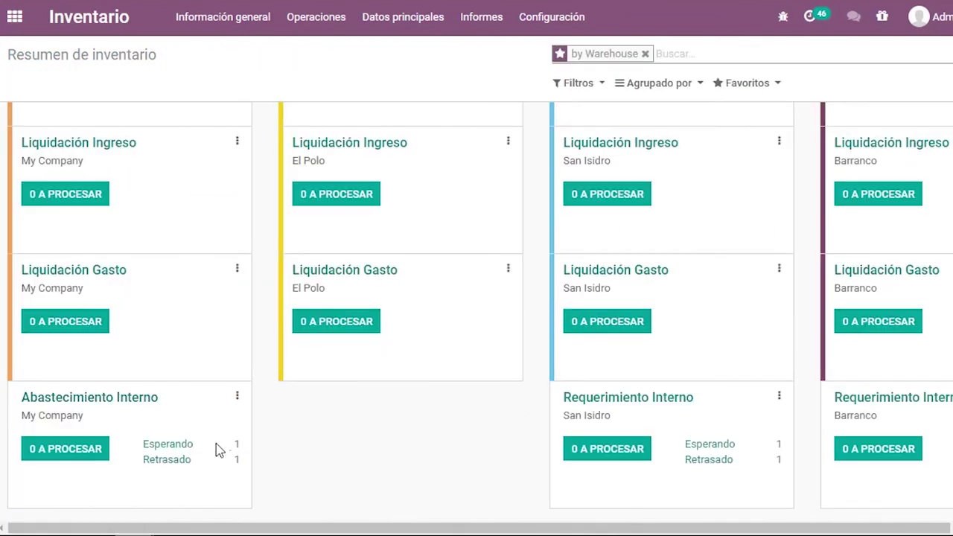
- Open the waiting My Company Abastecimiento Interno transfer and view the stock move details of its product line
left_click(181, 447)
left_click(304, 165)
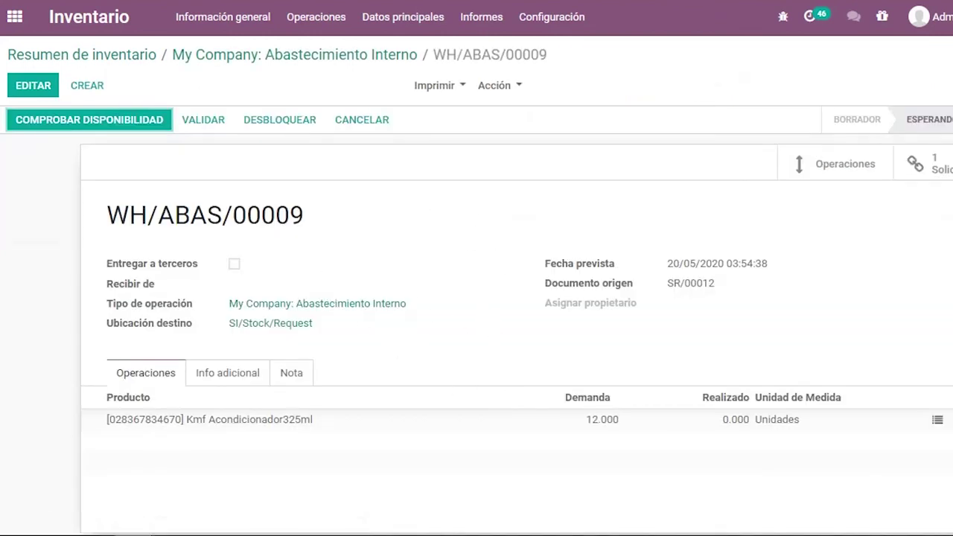
left_click(937, 422)
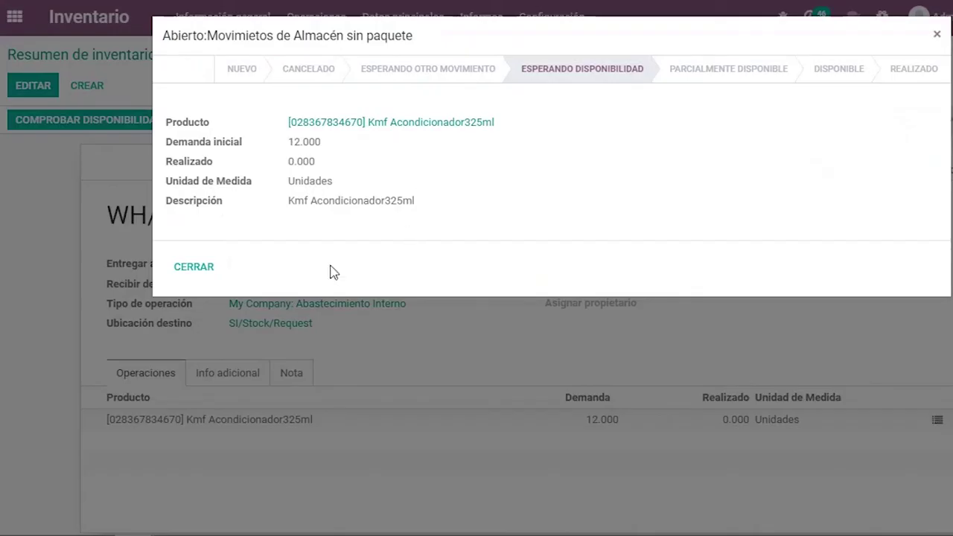
- Record 12 units done to SI/Stock/Request in the product's detailed operations, and validate the My Company Abastecimiento Interno transfer
left_click(193, 266)
left_click(937, 421)
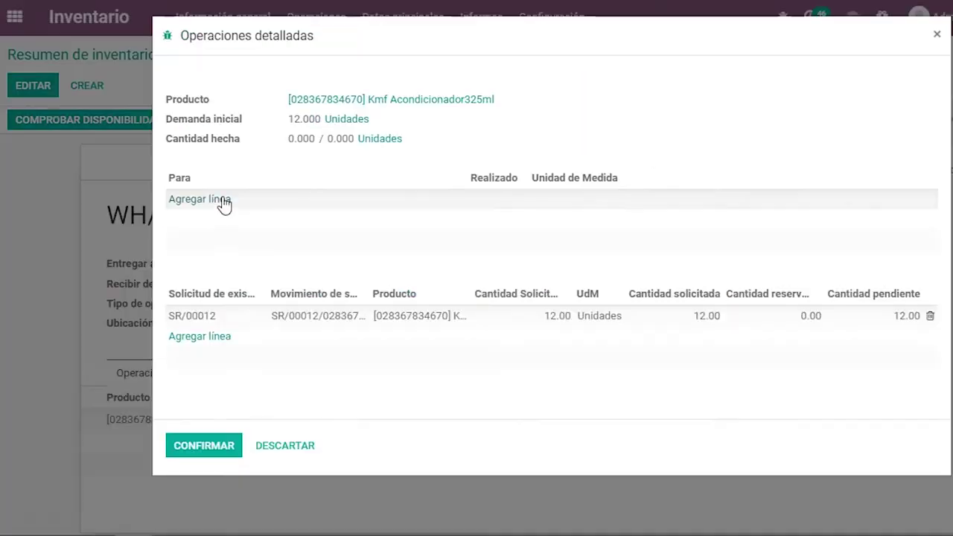
left_click(214, 202)
left_click(505, 200)
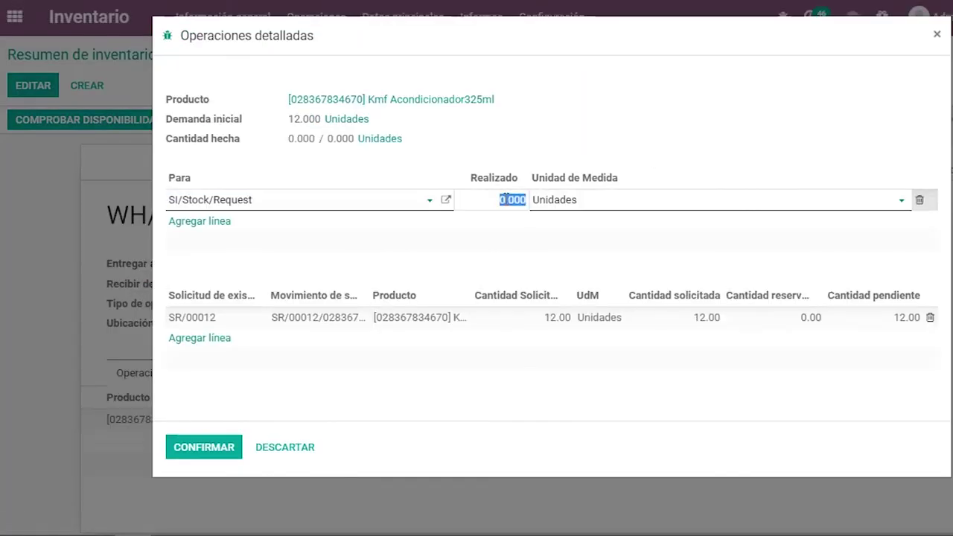
type("12")
left_click(206, 454)
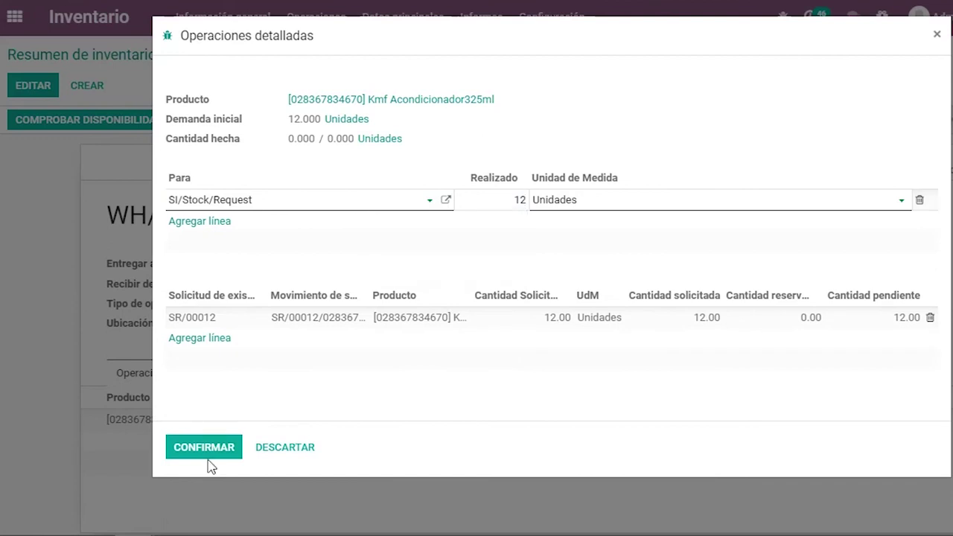
left_click(208, 455)
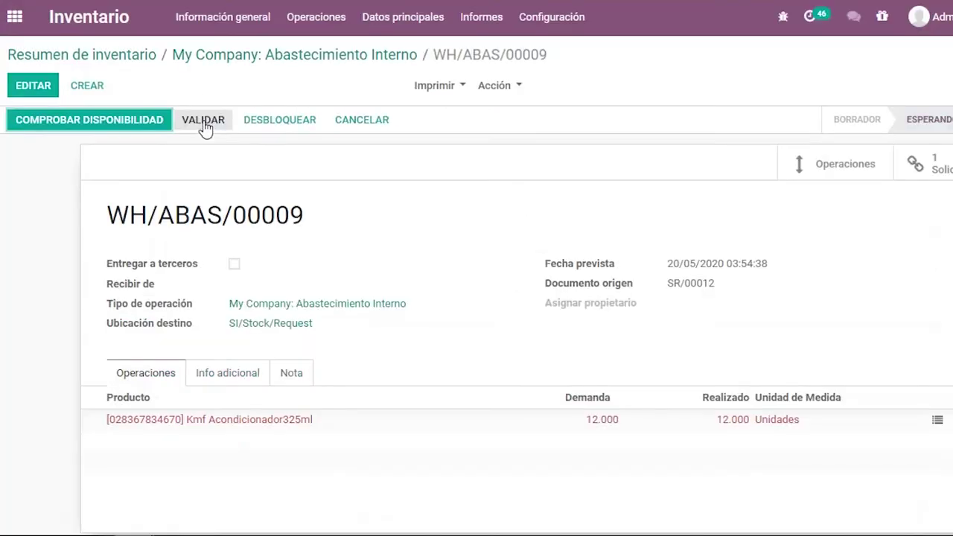
left_click(204, 121)
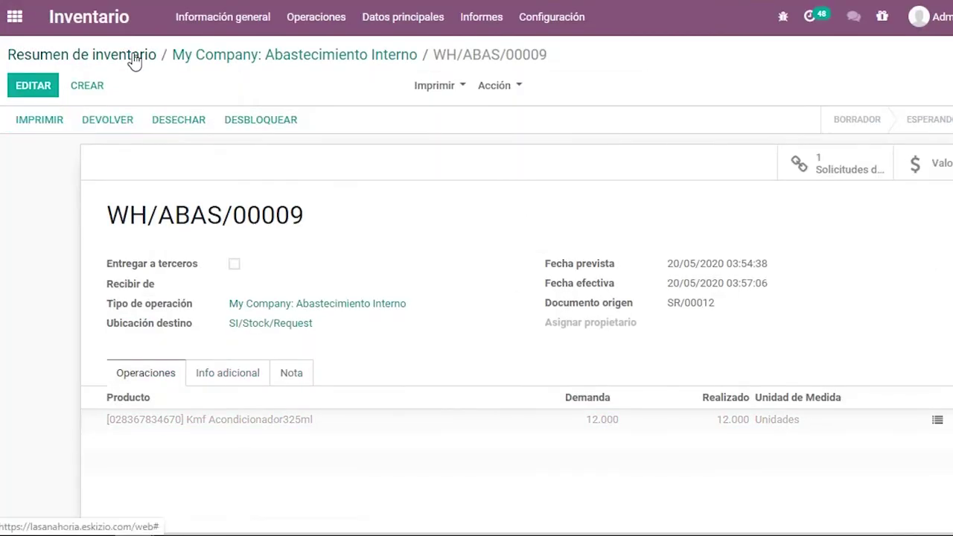
- Open the ready San Isidro Requerimiento Interno transfer, validate it as an immediate transfer of all quantities, and return to the inventory overview
left_click(134, 57)
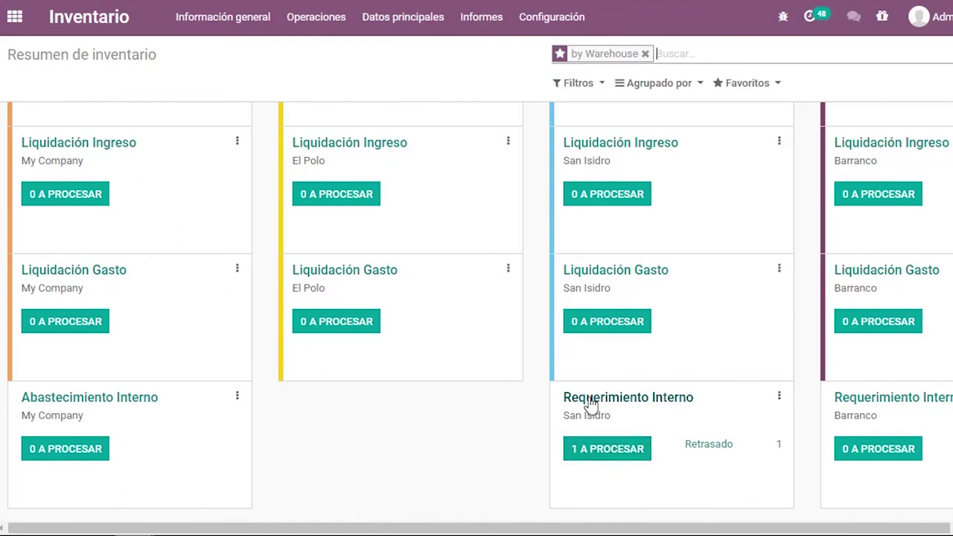
left_click(623, 450)
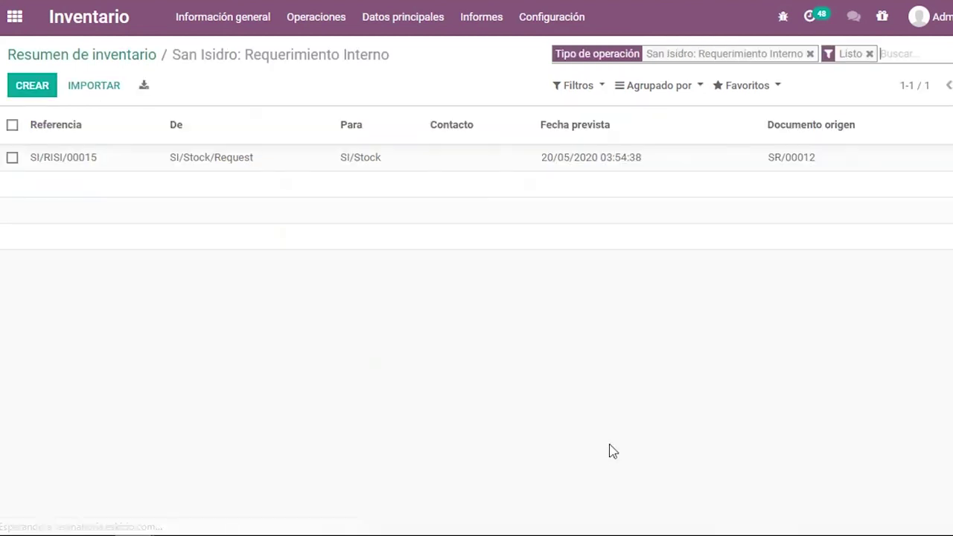
left_click(307, 159)
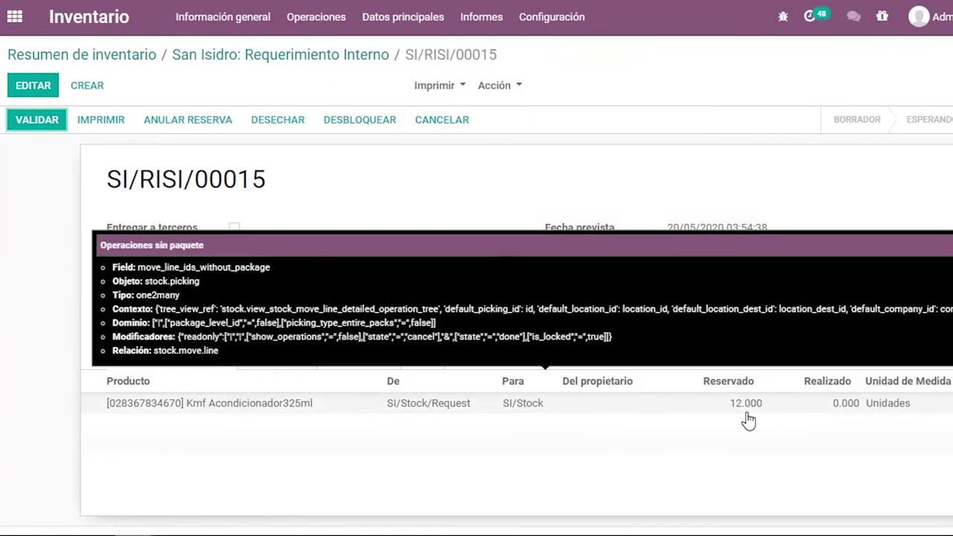
left_click(42, 123)
left_click(196, 164)
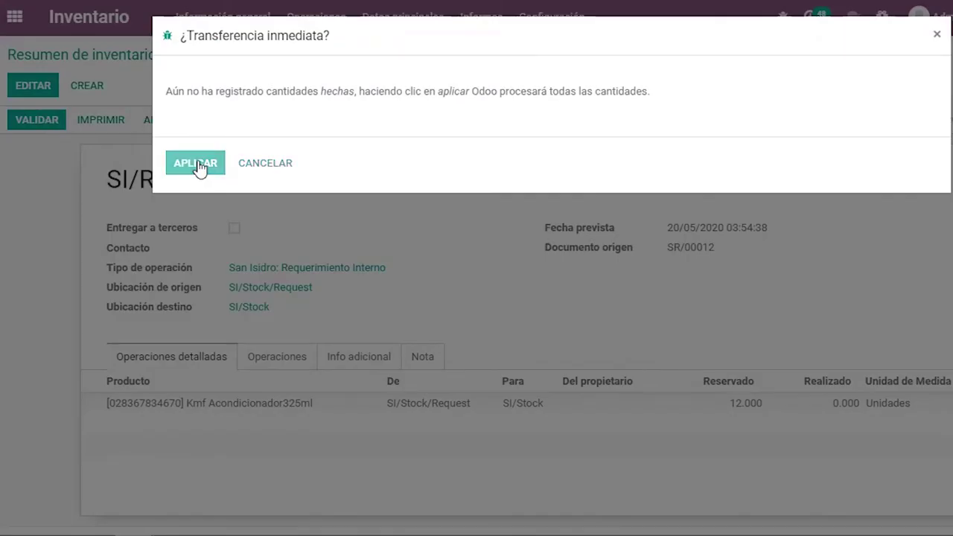
left_click(126, 59)
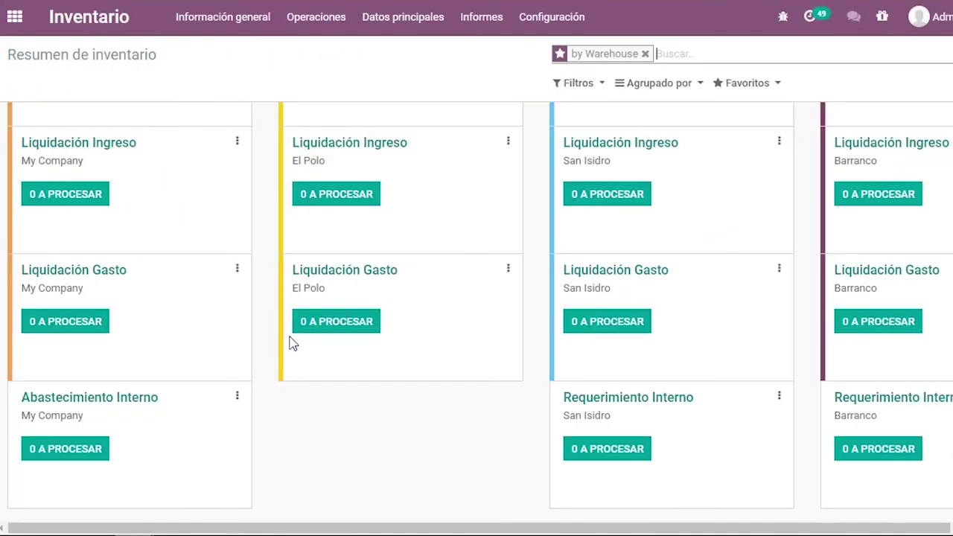
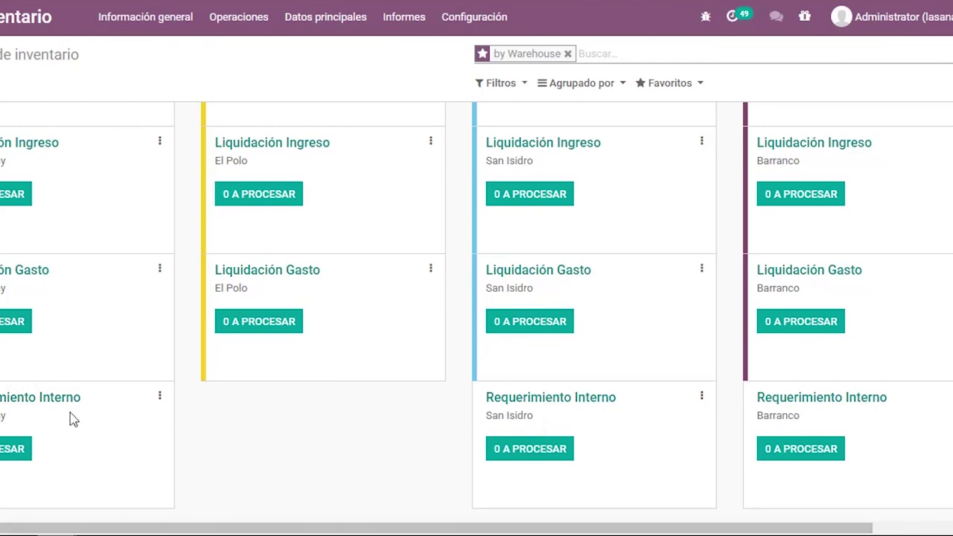
- Open the Requerimiento WH route for editing and view its rule from BA/Stock/Request BA to BA/Stock
left_click(469, 18)
left_click(499, 159)
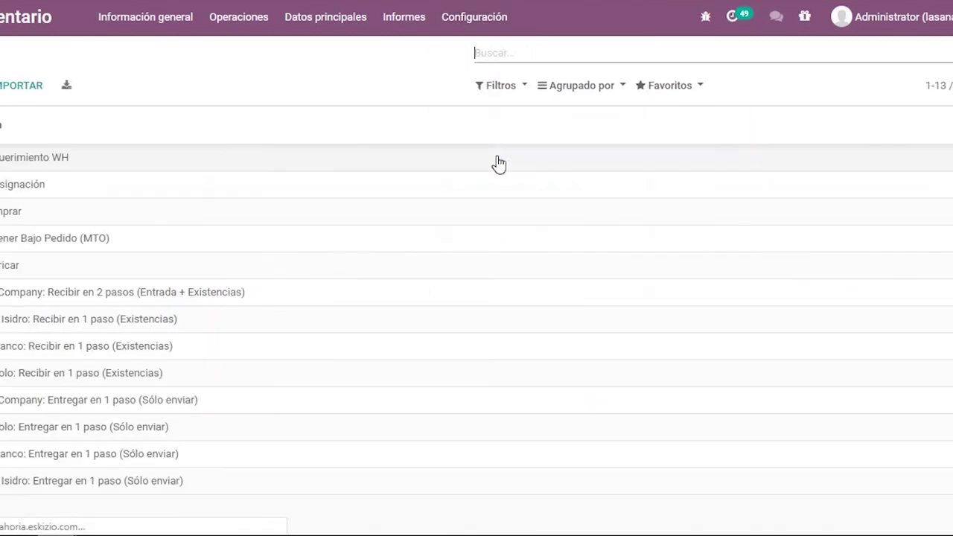
left_click(67, 162)
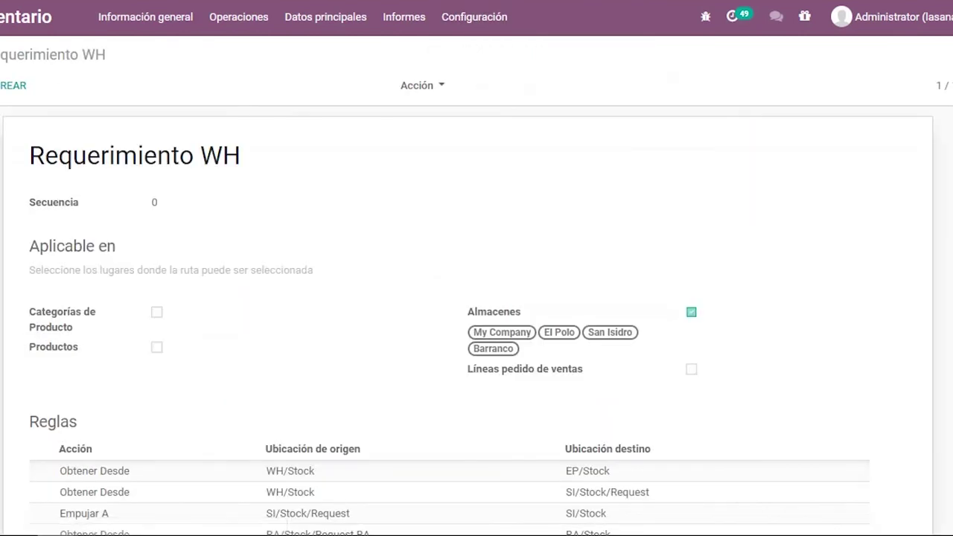
left_click(238, 330)
scroll(238, 329, "down", 2)
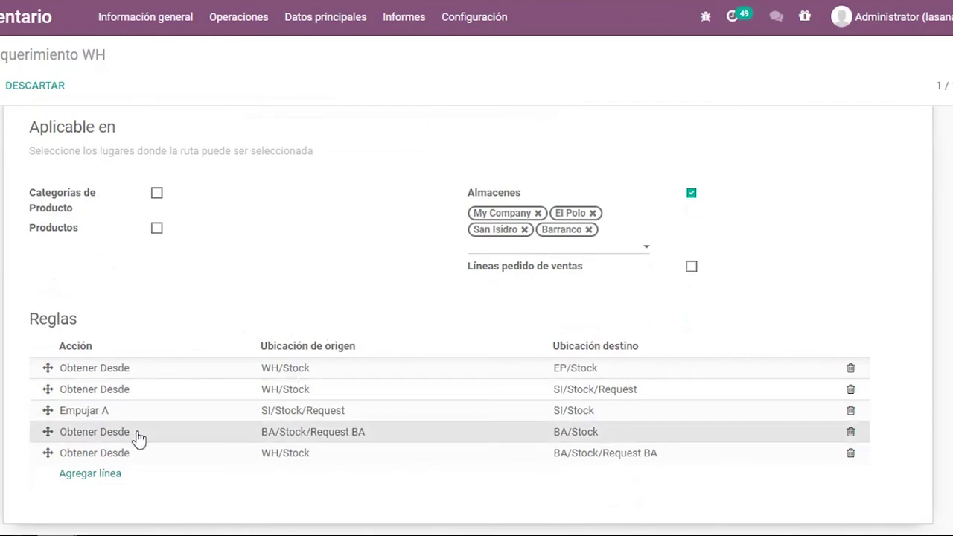
left_click(139, 439)
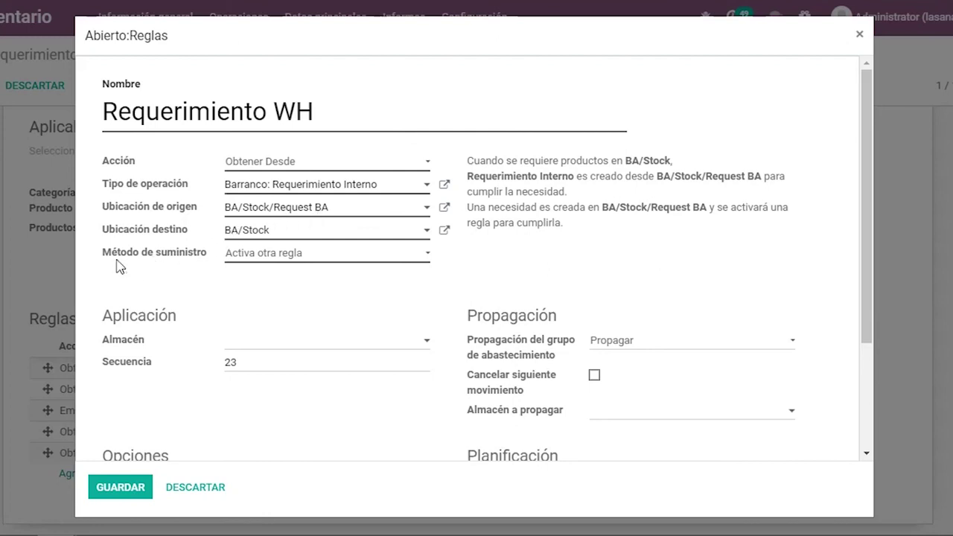
- Try the Obtener del Stock supply method on the Barranco rule, and set it back to Activa otra regla
left_click_drag(115, 260, 178, 260)
left_click(179, 257)
left_click(285, 256)
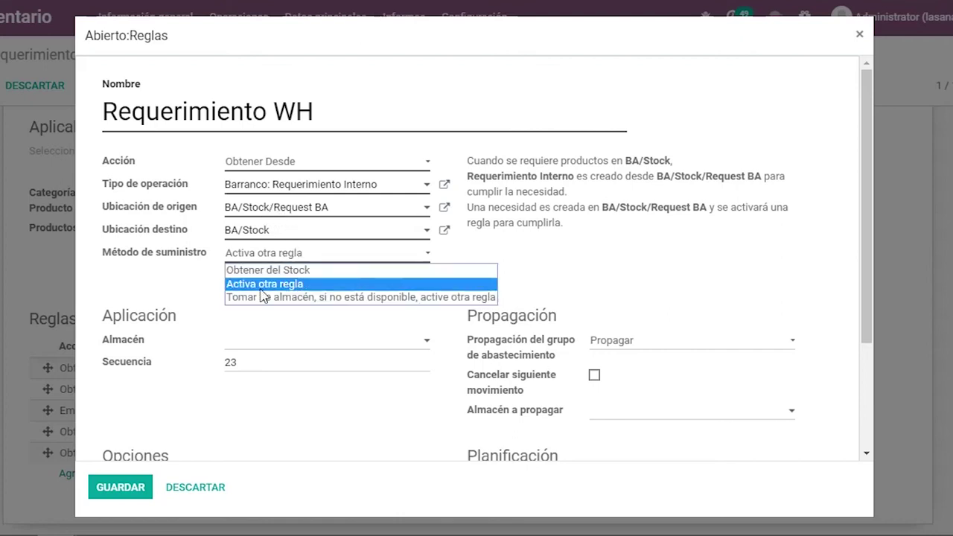
left_click(279, 288)
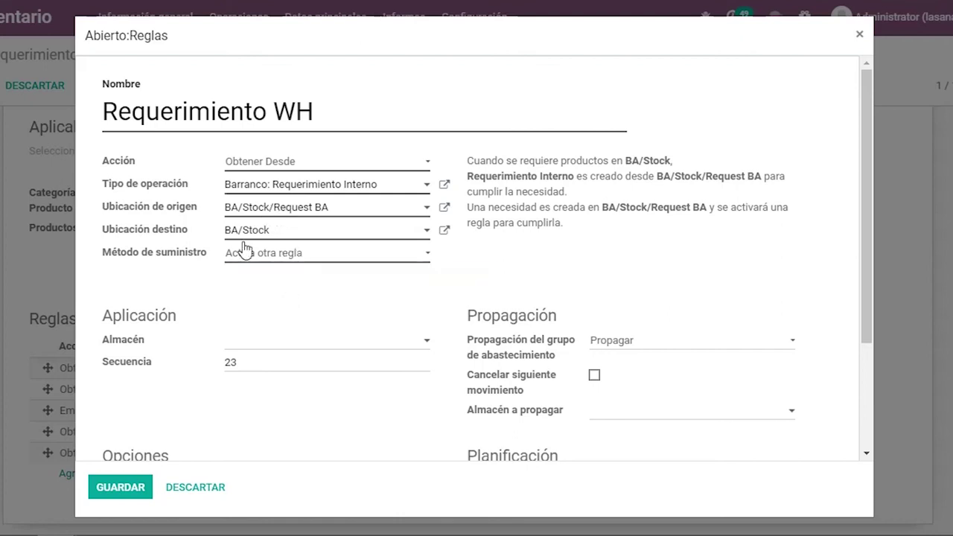
left_click(288, 261)
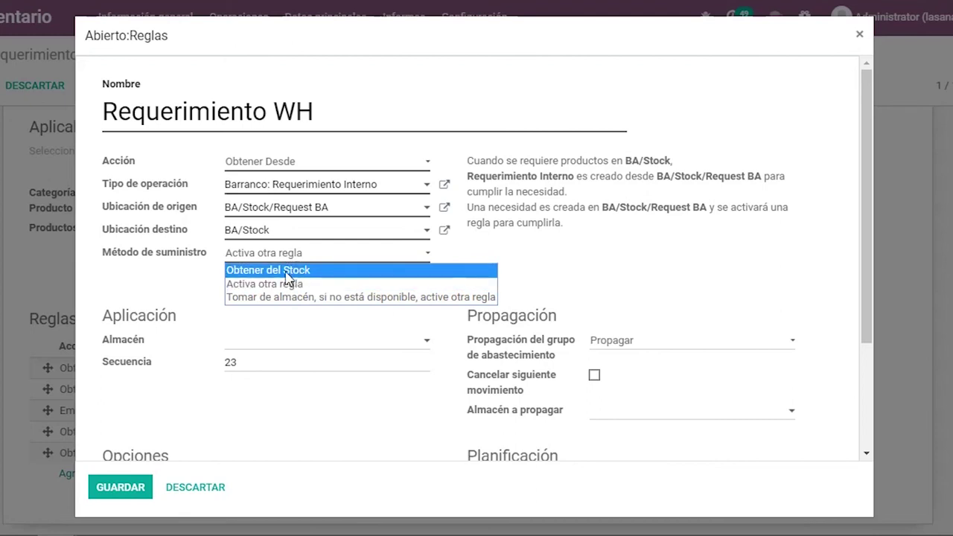
left_click(289, 270)
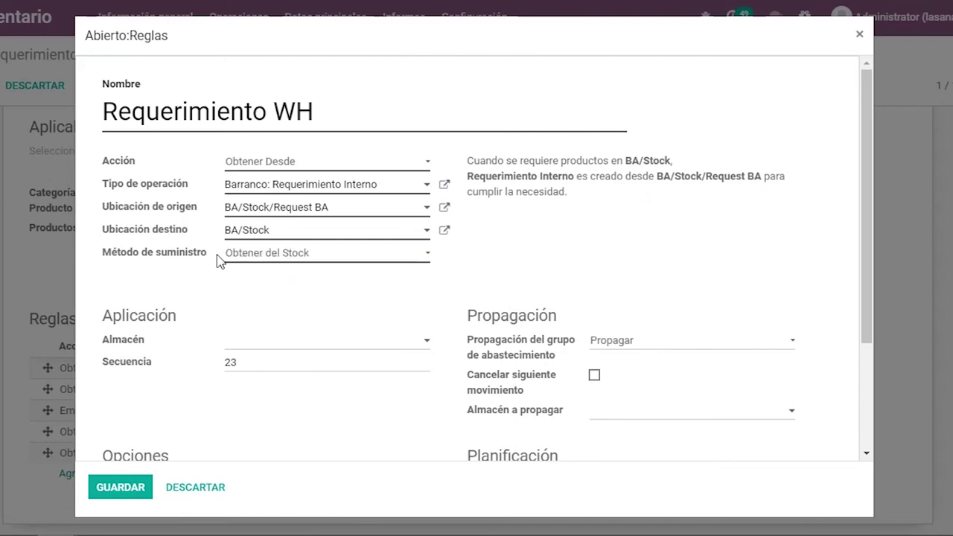
left_click(277, 256)
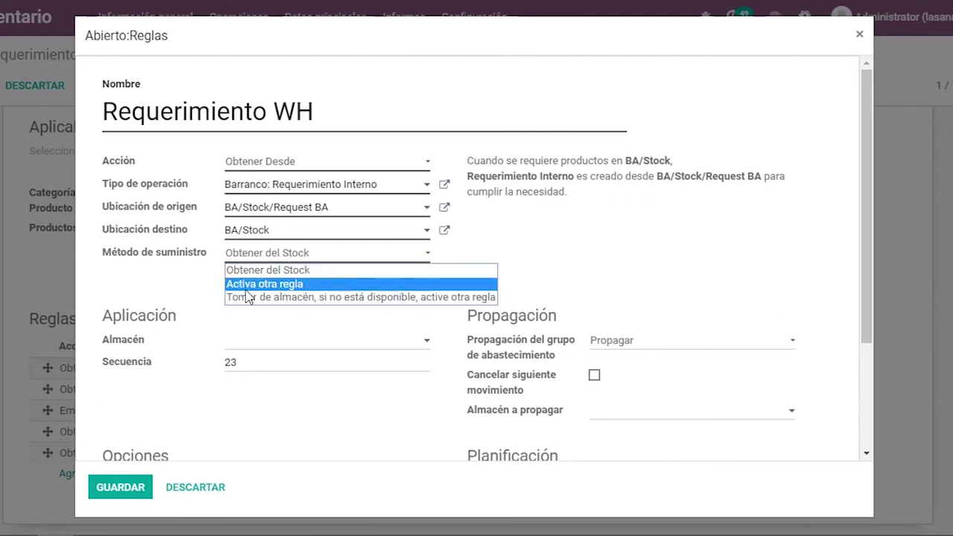
left_click(265, 284)
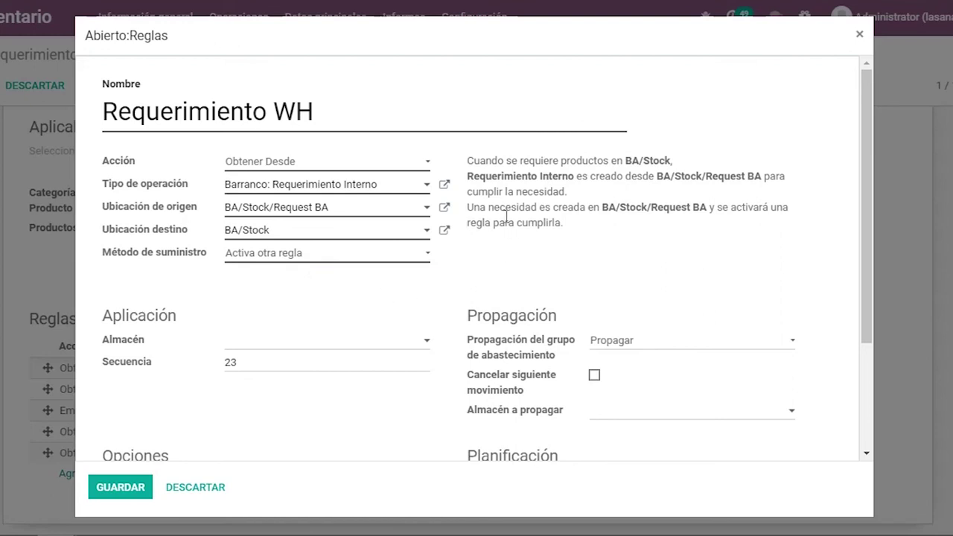
- Read the rule's explanation of the need created in BA/Stock/Request BA, and save the rule
left_click_drag(490, 208, 676, 204)
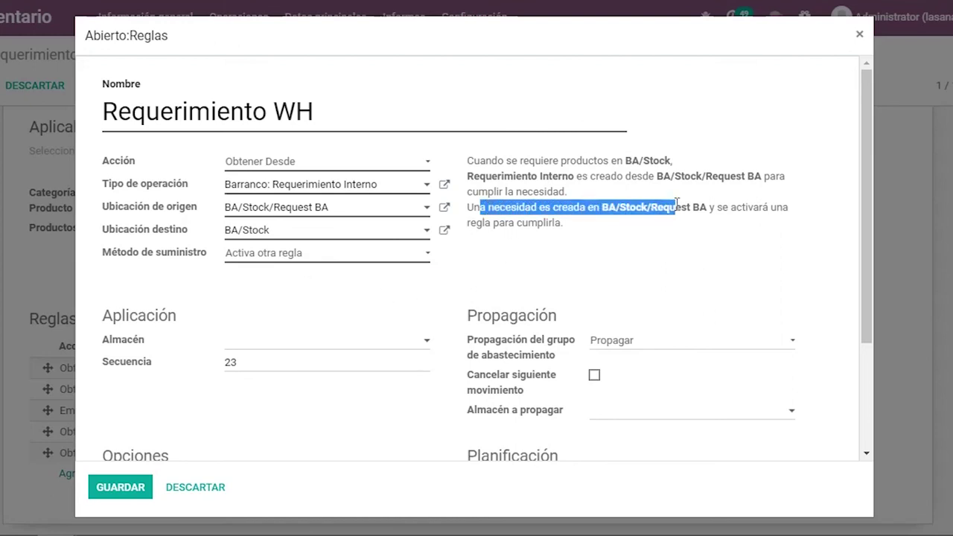
left_click(479, 259)
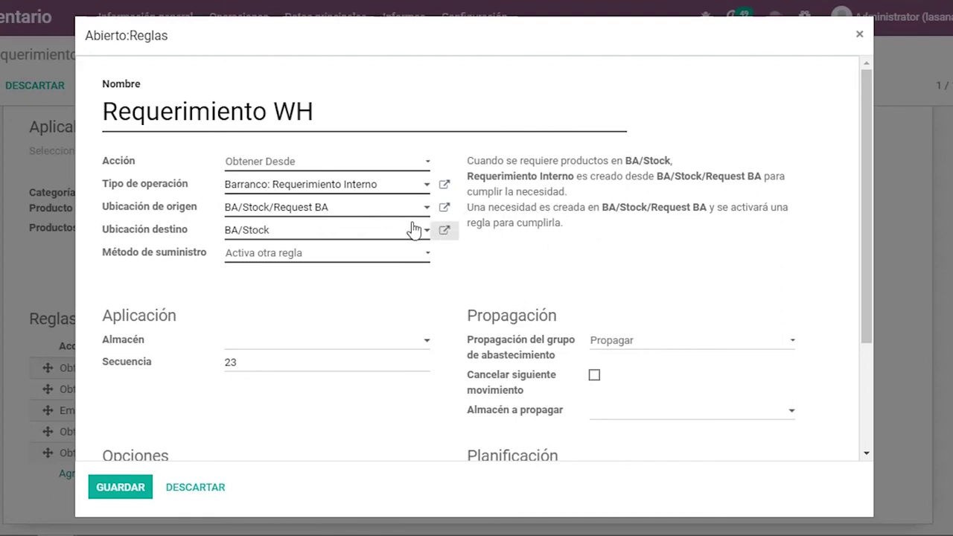
left_click(134, 485)
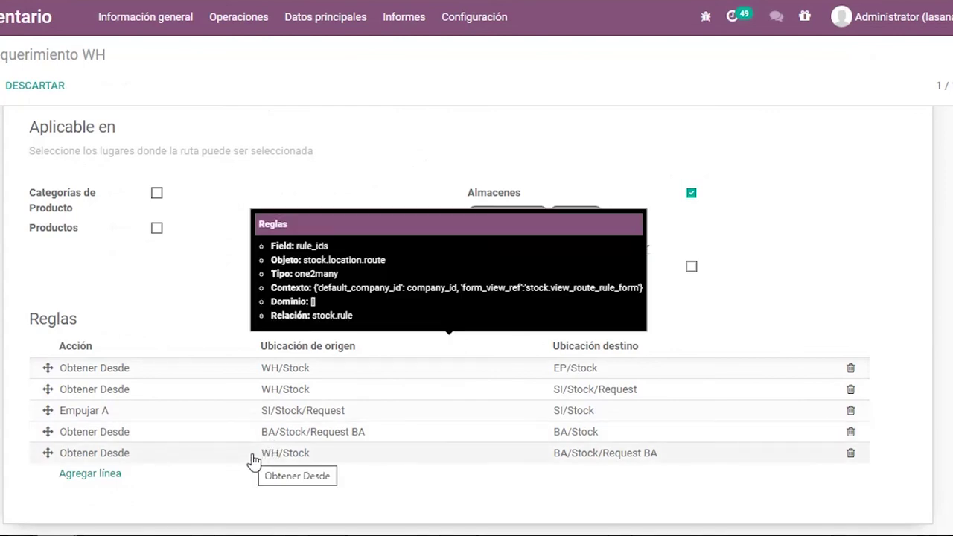
- Examine the action and explanation of the route's rule from WH/Stock to BA/Stock/Request BA
left_click(254, 460)
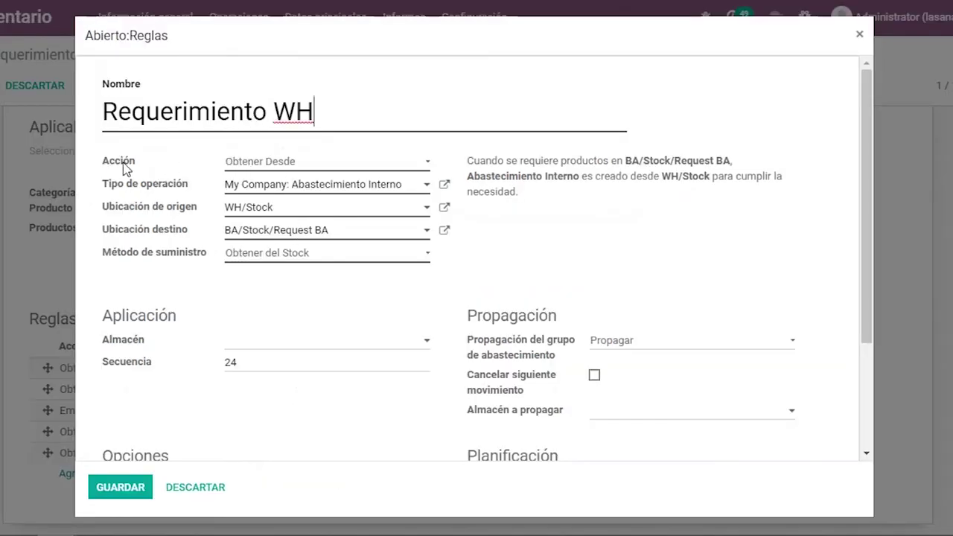
left_click(238, 162)
left_click(282, 180)
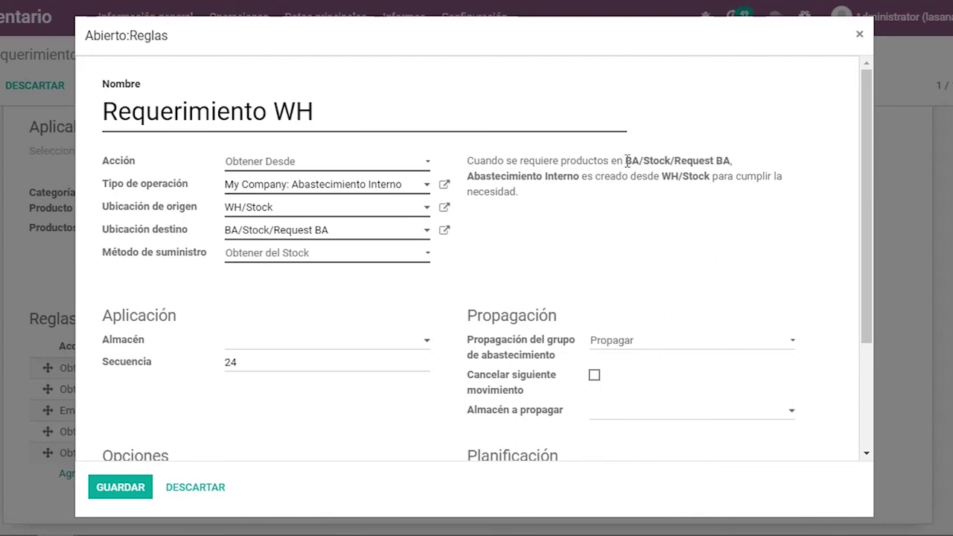
left_click_drag(627, 161, 694, 166)
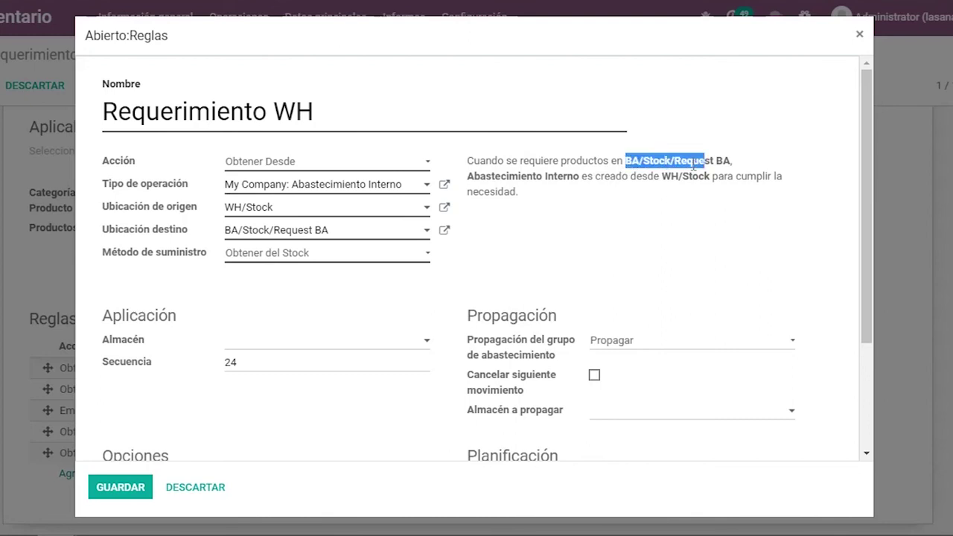
left_click(702, 158)
left_click_drag(632, 159, 726, 161)
left_click_drag(662, 175, 704, 173)
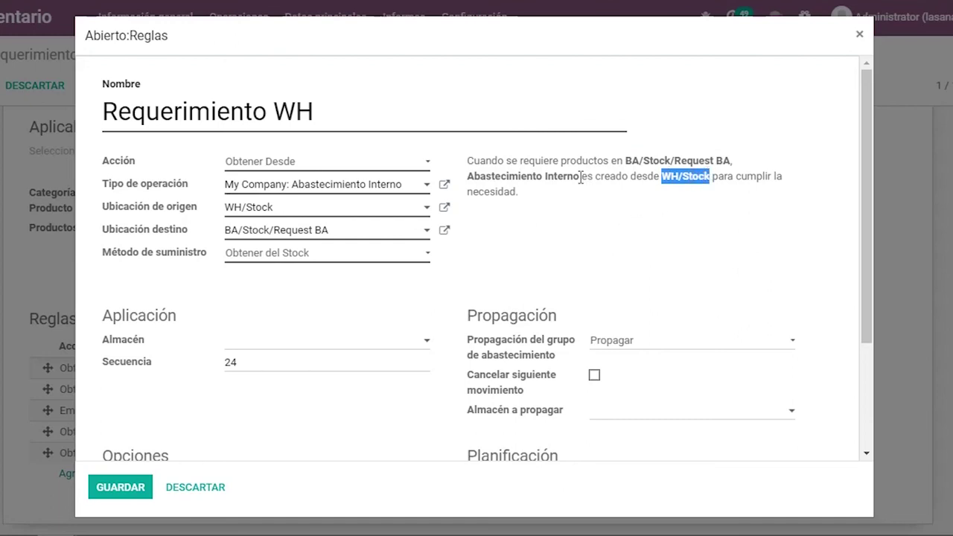
left_click_drag(580, 177, 490, 176)
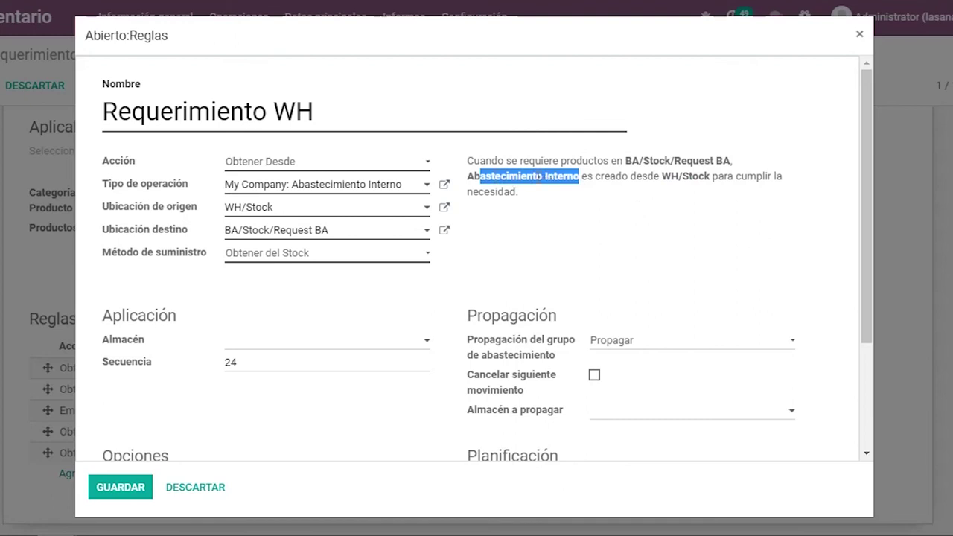
left_click(559, 231)
left_click_drag(471, 162, 529, 194)
left_click(537, 210)
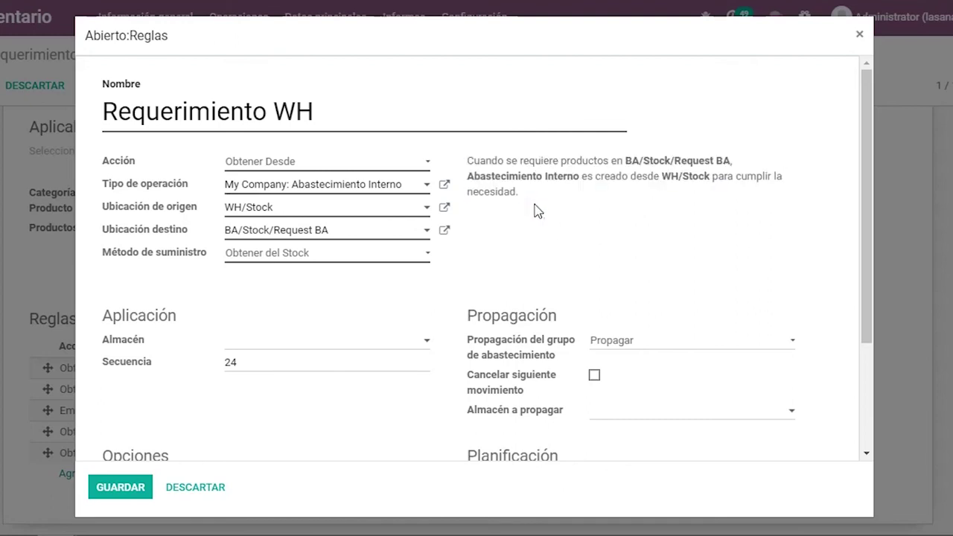
- Check the rule's remaining options, and save the rule and the Requerimiento WH route
scroll(299, 309, "down", 2)
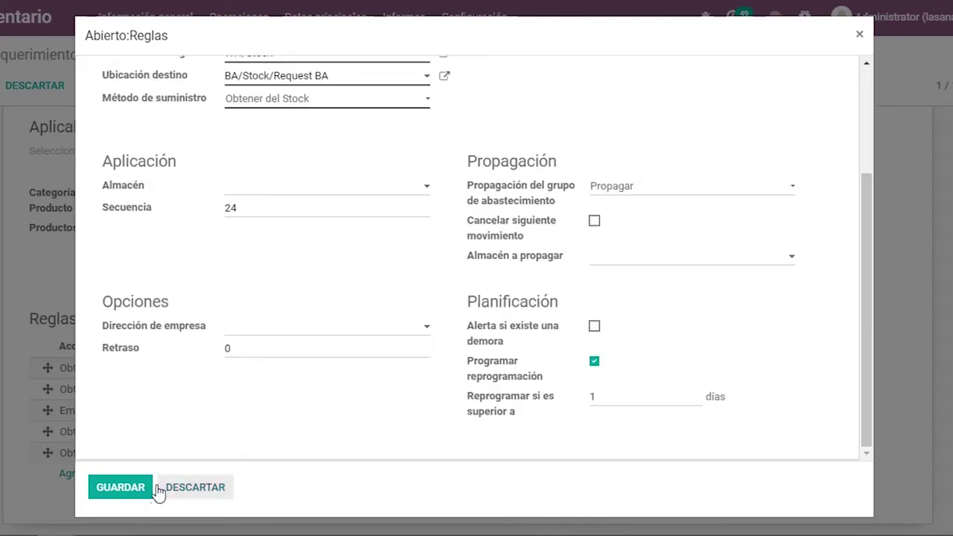
left_click(121, 487)
key("alt+s")
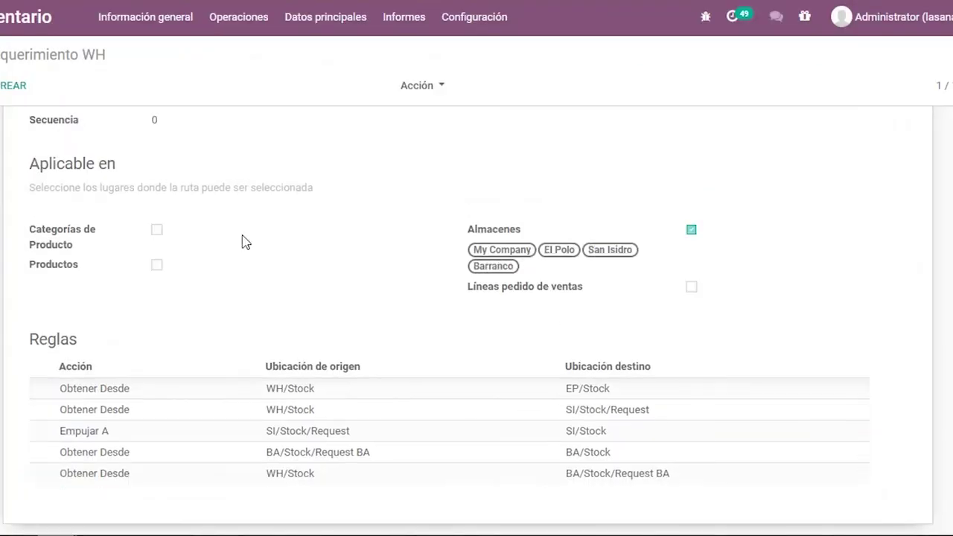
left_click(2, 17)
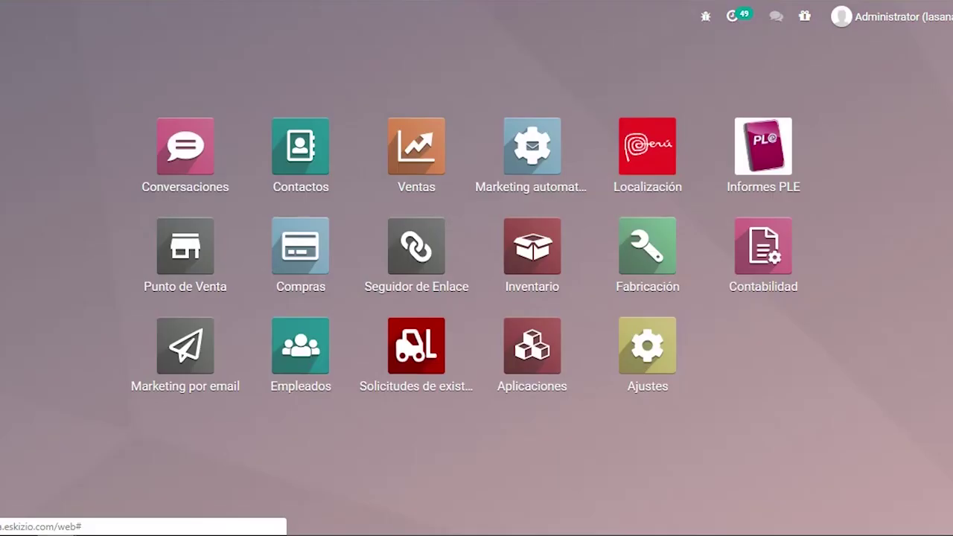
left_click(414, 340)
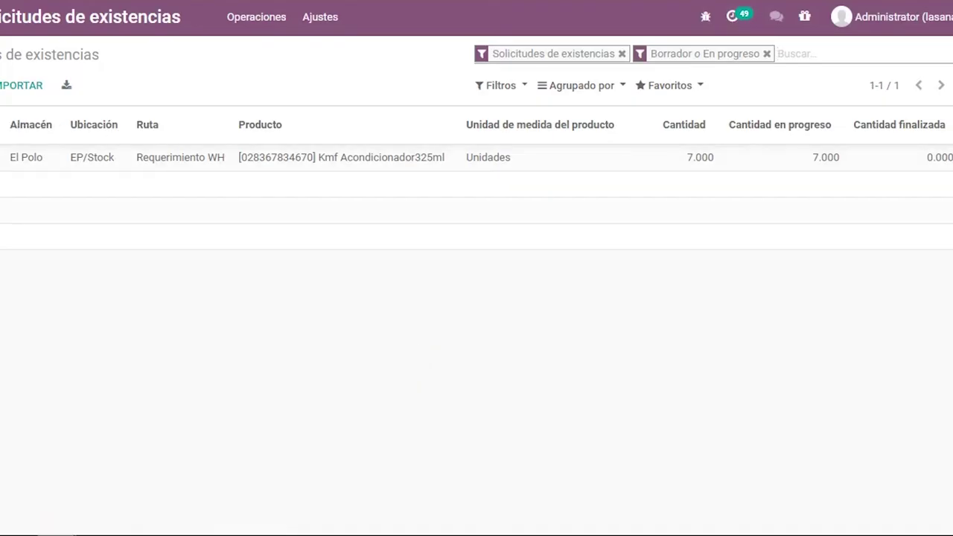
key("alt+c")
left_click(365, 247)
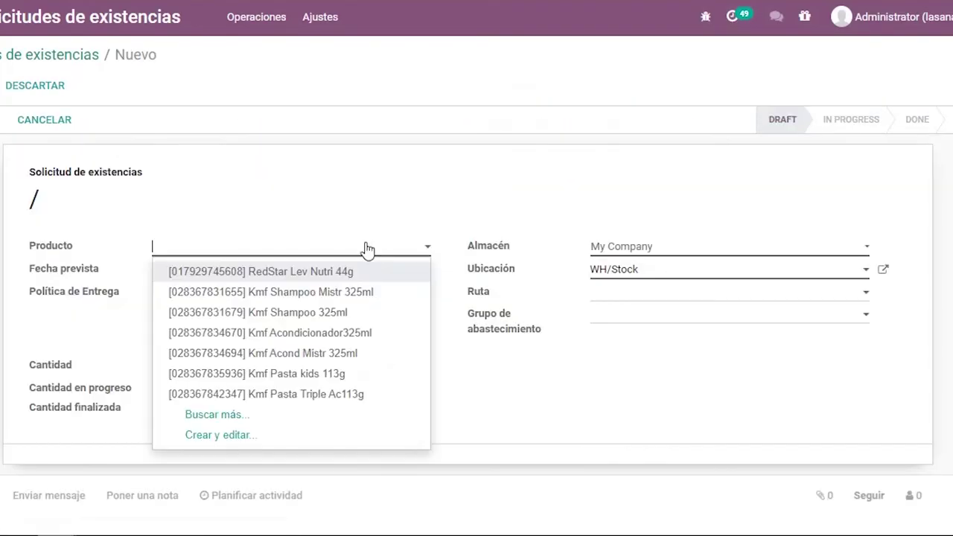
left_click(359, 338)
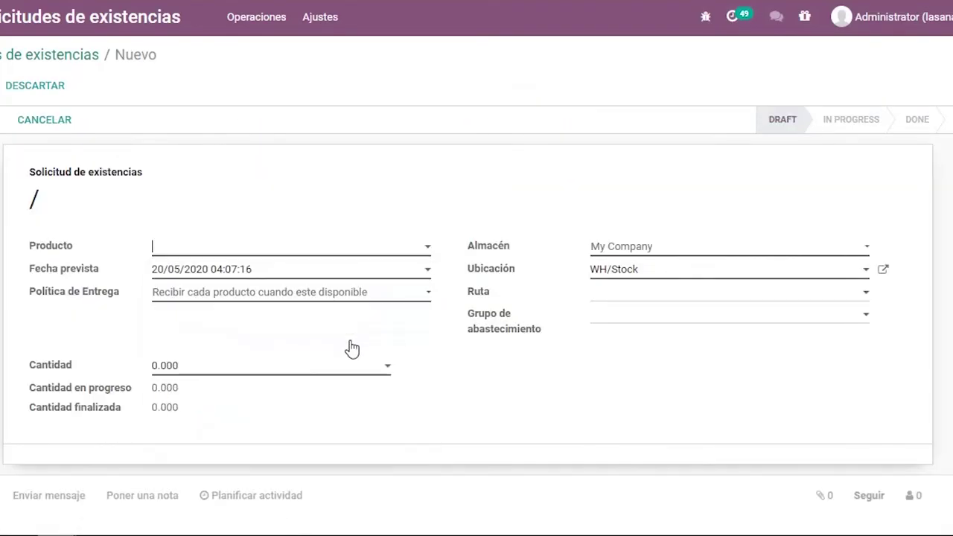
left_click(633, 251)
left_click(654, 305)
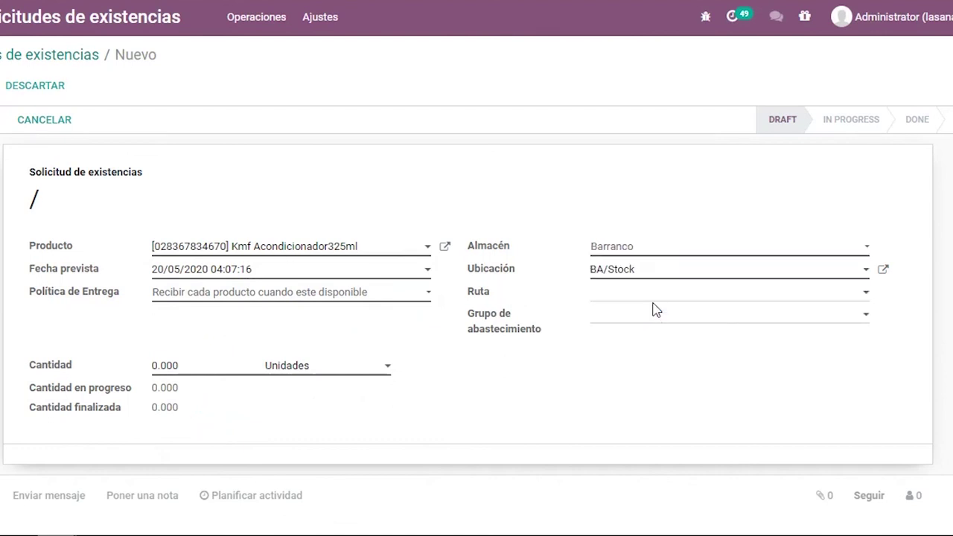
- Assign the Requerimiento WH route and a quantity of 5 units to the request, then save and confirm it
left_click(618, 295)
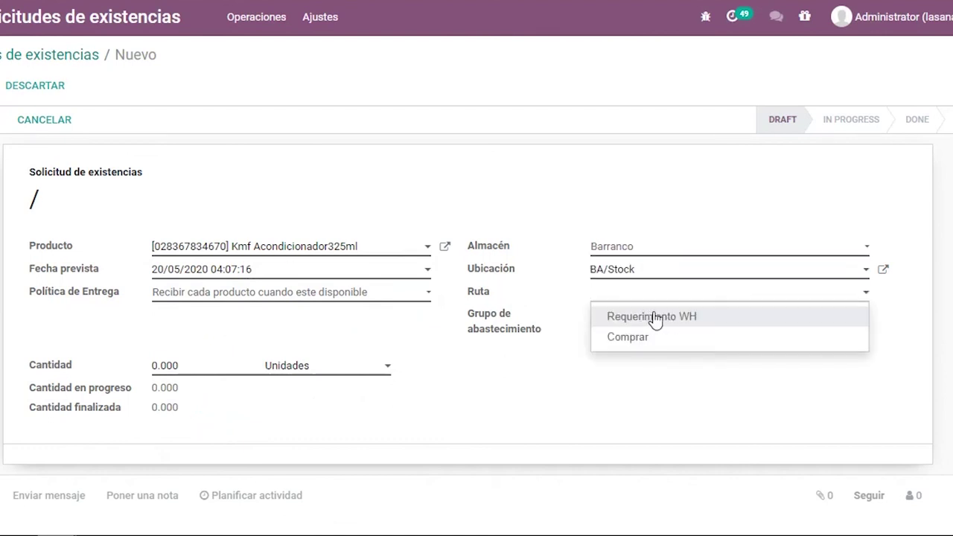
left_click(655, 319)
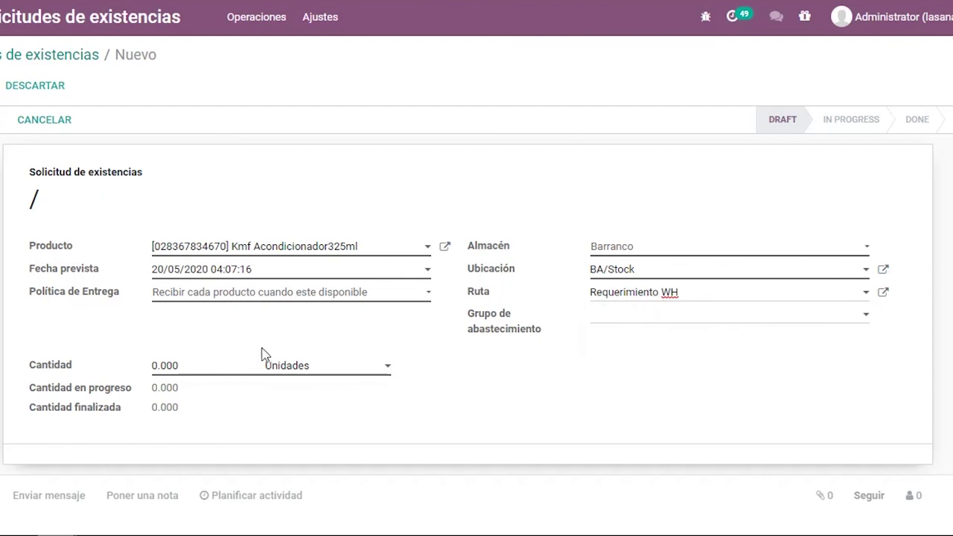
left_click(183, 364)
type("5")
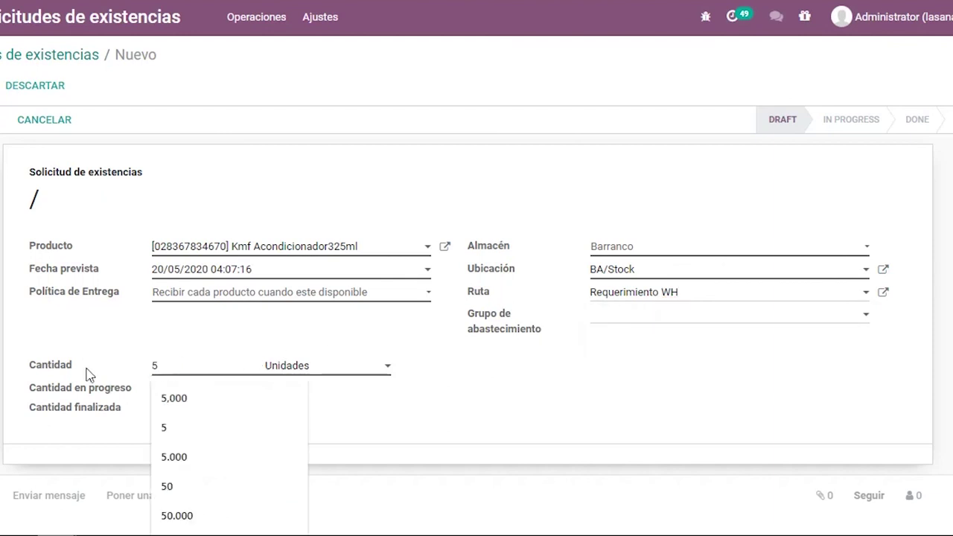
left_click(1, 85)
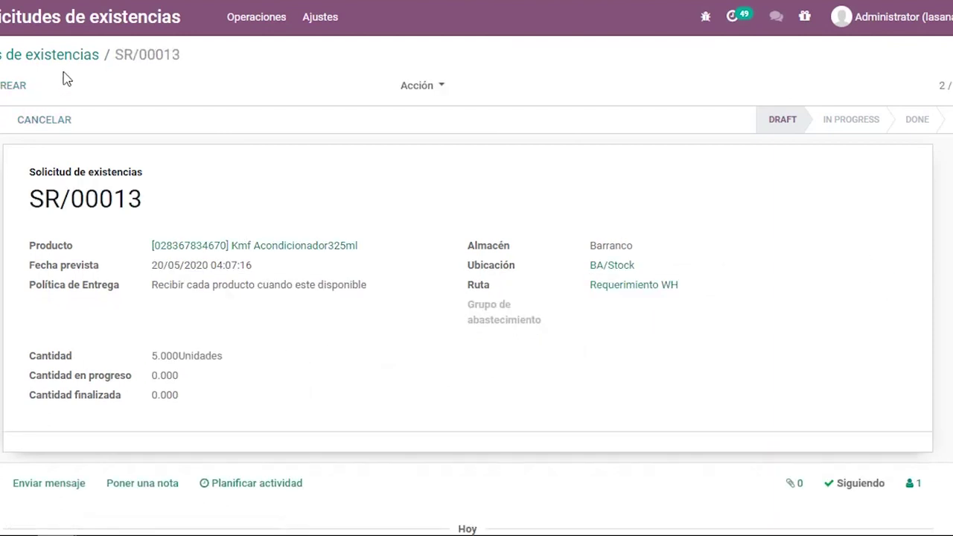
left_click(64, 55)
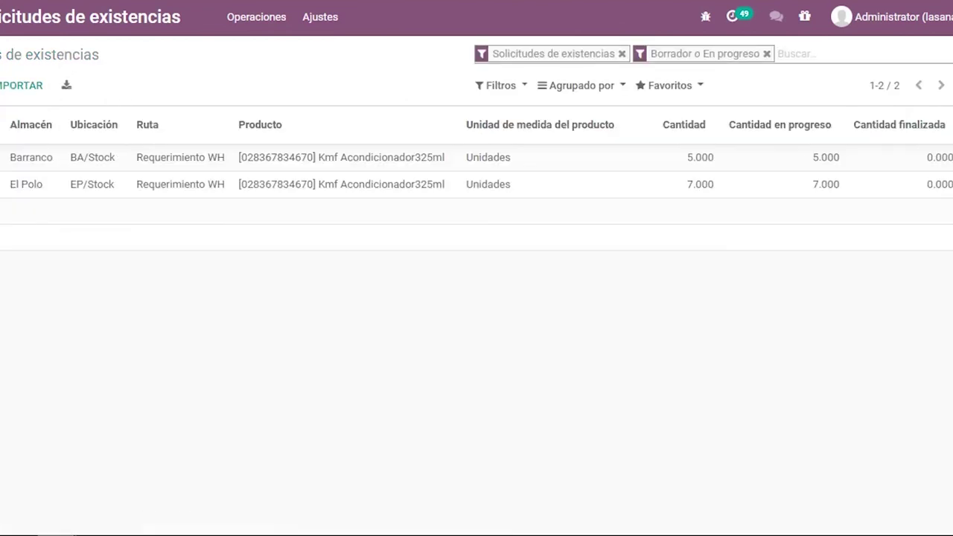
left_click(1, 85)
left_click(216, 252)
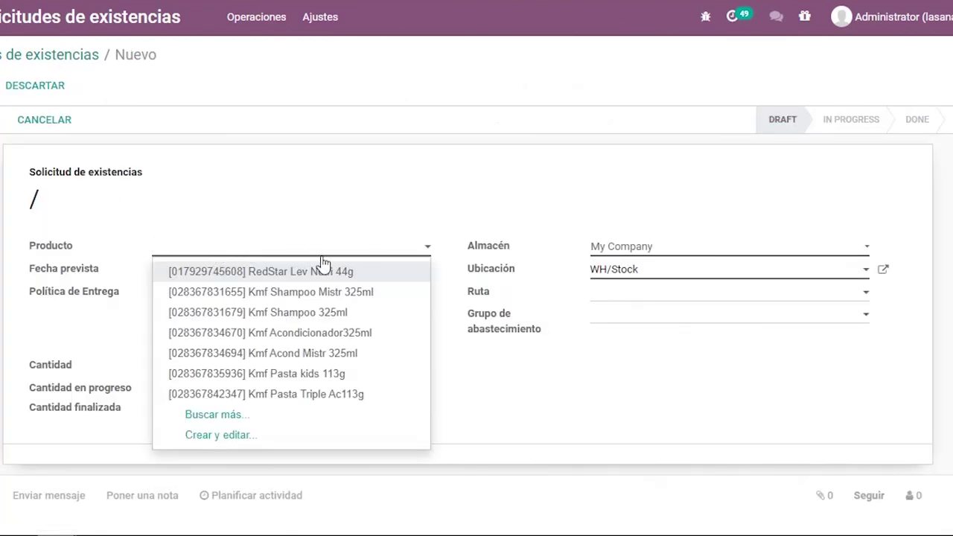
left_click(325, 374)
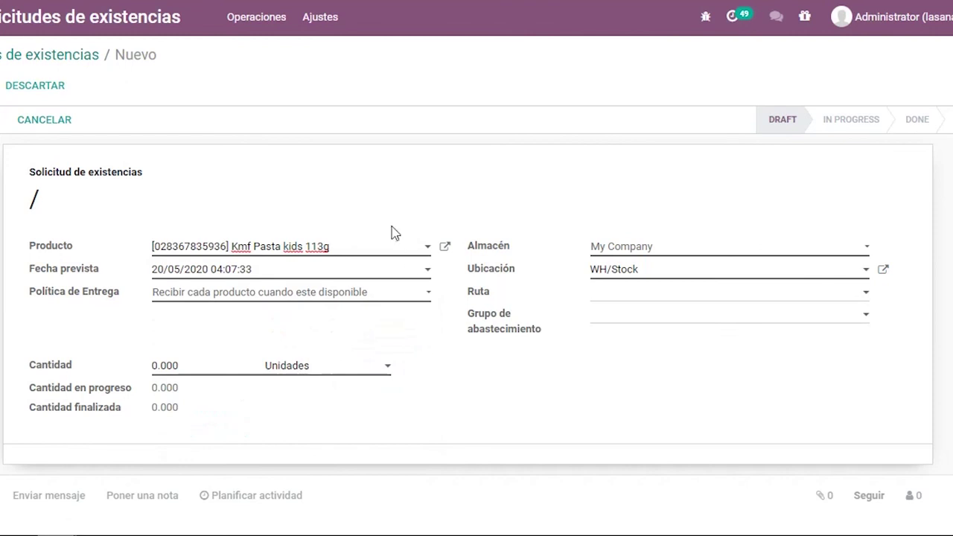
left_click(599, 250)
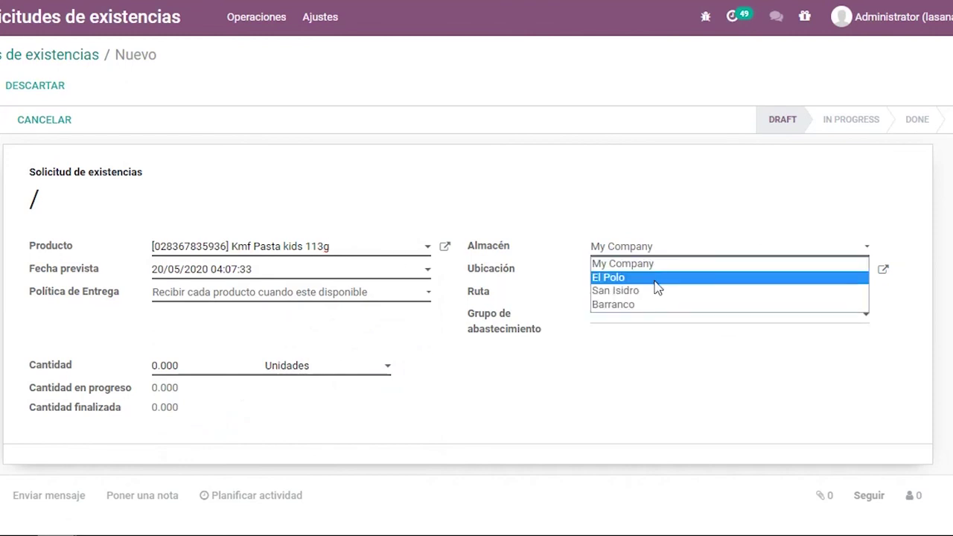
left_click(632, 305)
- Set the request's route to Requerimiento WH and its quantity to 6 units, then save and confirm it
left_click(613, 296)
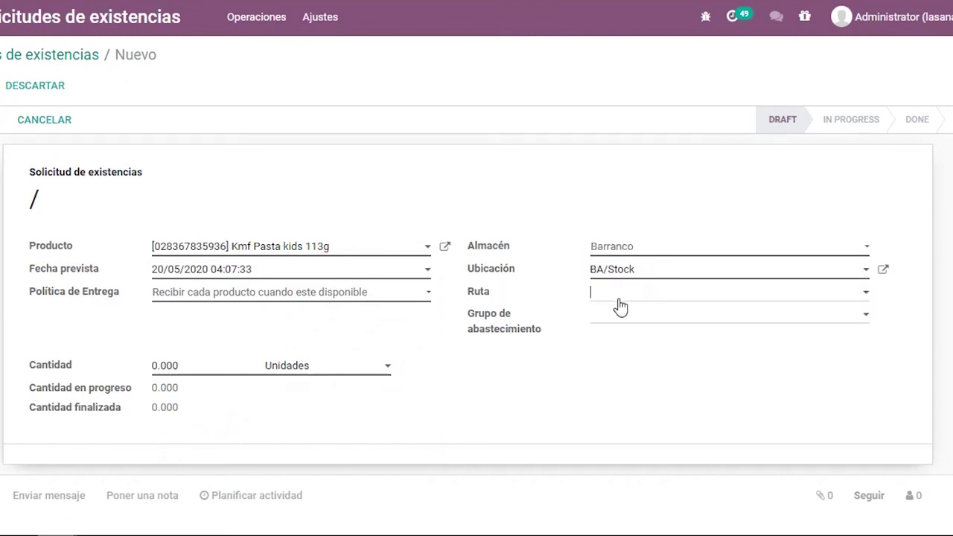
left_click(615, 318)
left_click_drag(204, 365, 104, 368)
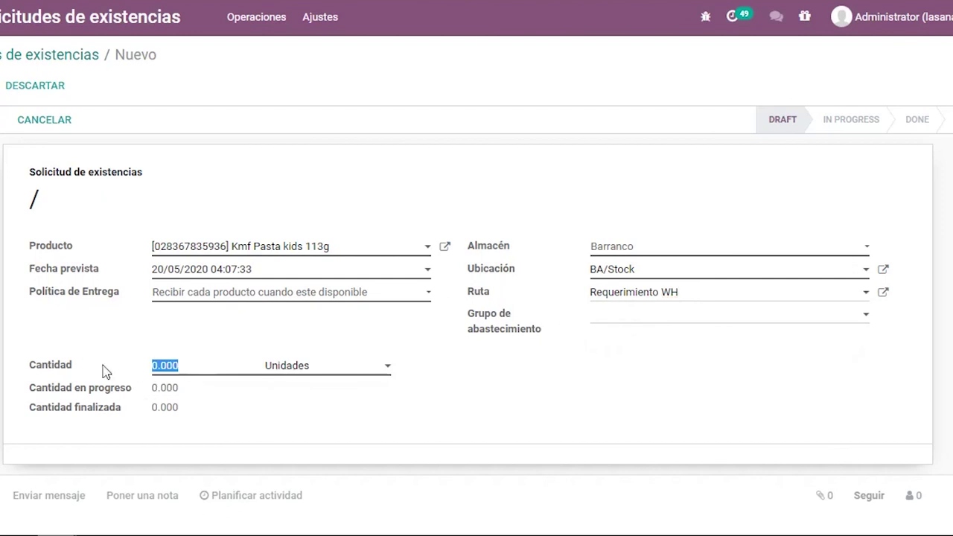
type("6")
left_click(2, 84)
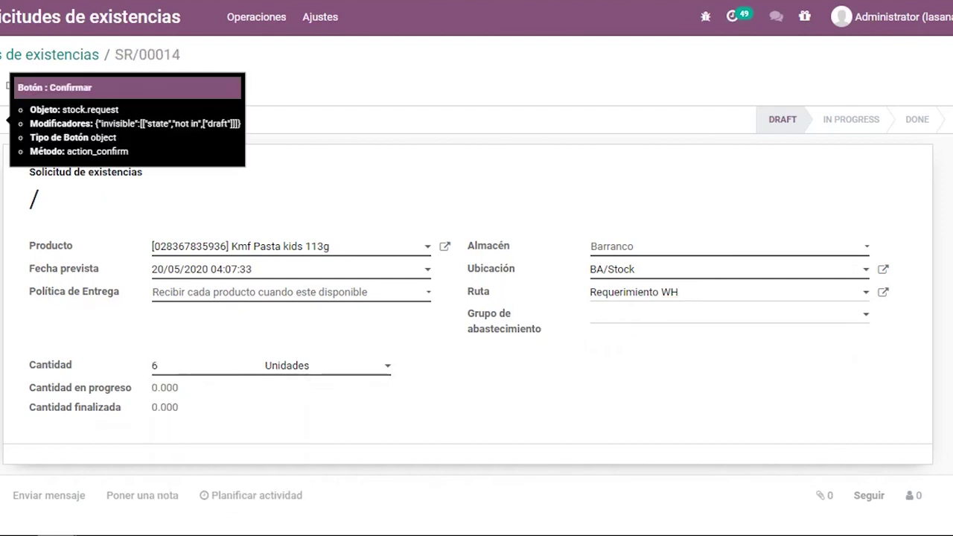
left_click(14, 119)
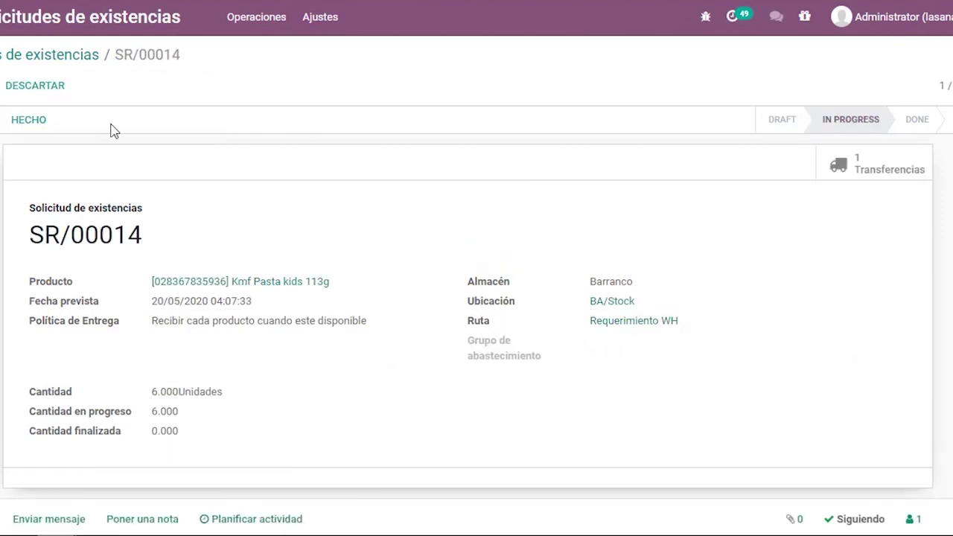
- Check the pending operations per warehouse in Inventario, and open My Company's waiting Abastecimiento Interno transfer with the Kmf Acondicionador325ml details
left_click(1, 37)
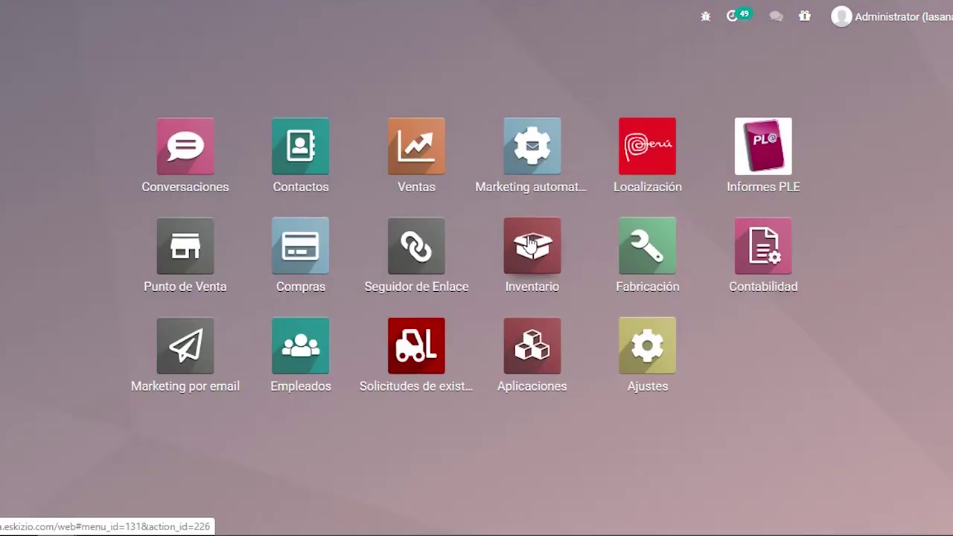
left_click(530, 246)
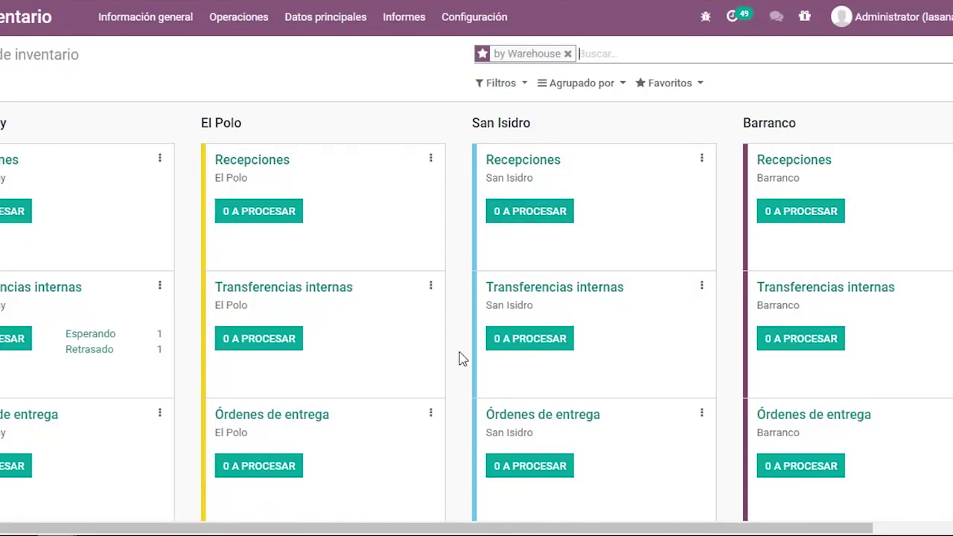
scroll(460, 359, "down", 5)
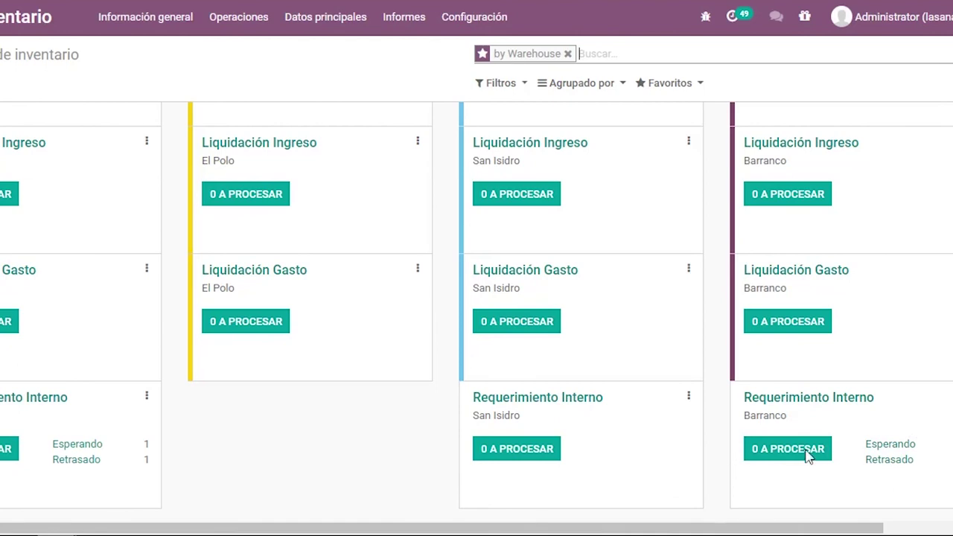
scroll(812, 426, "up", 5)
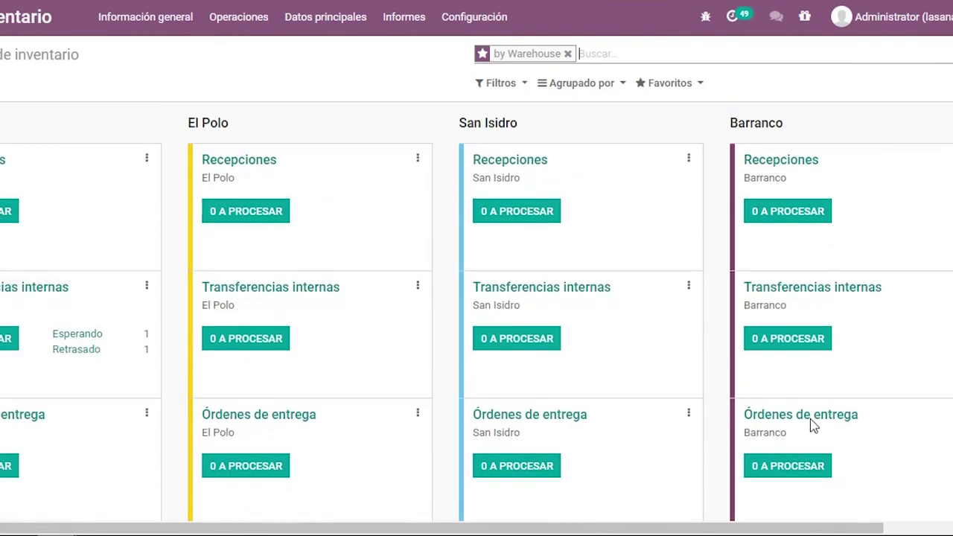
scroll(819, 323, "down", 5)
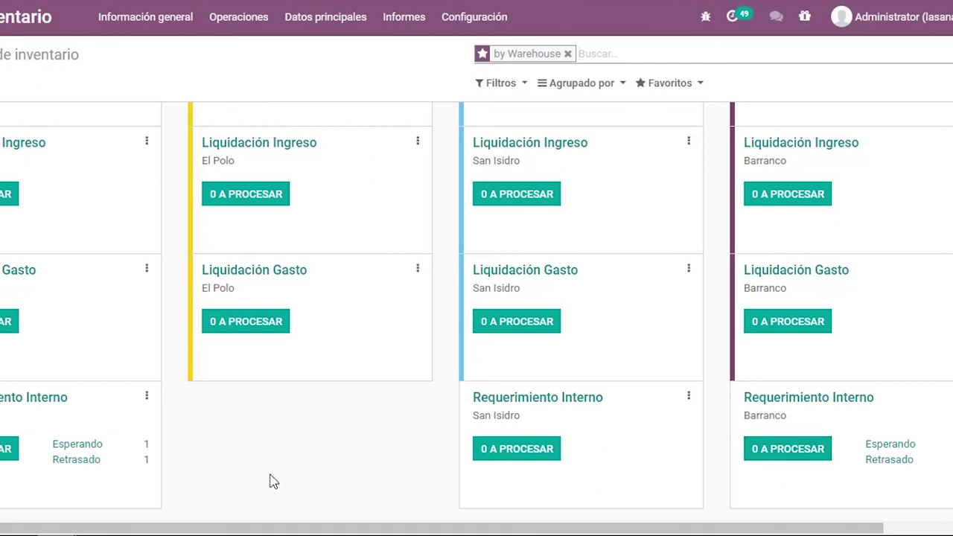
scroll(59, 408, "left", 1)
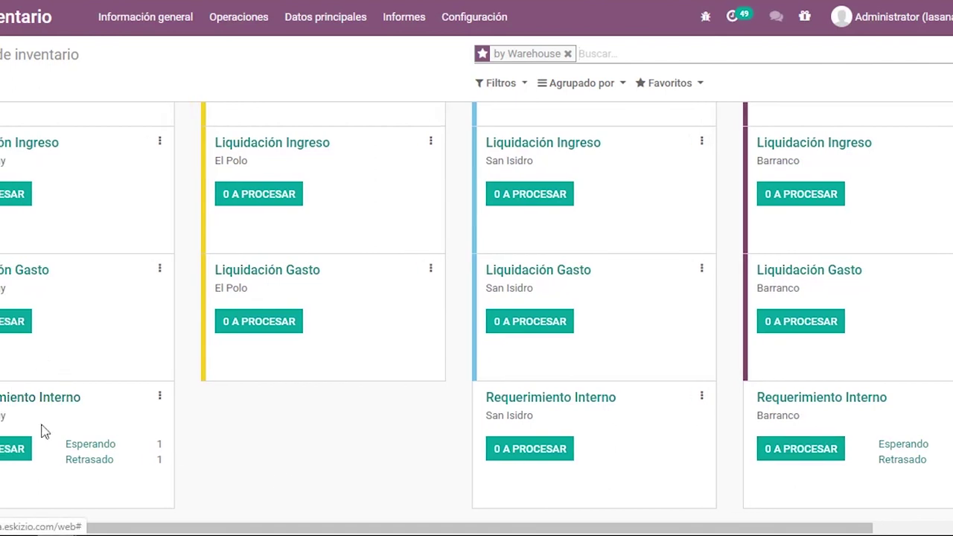
left_click(106, 449)
left_click(234, 162)
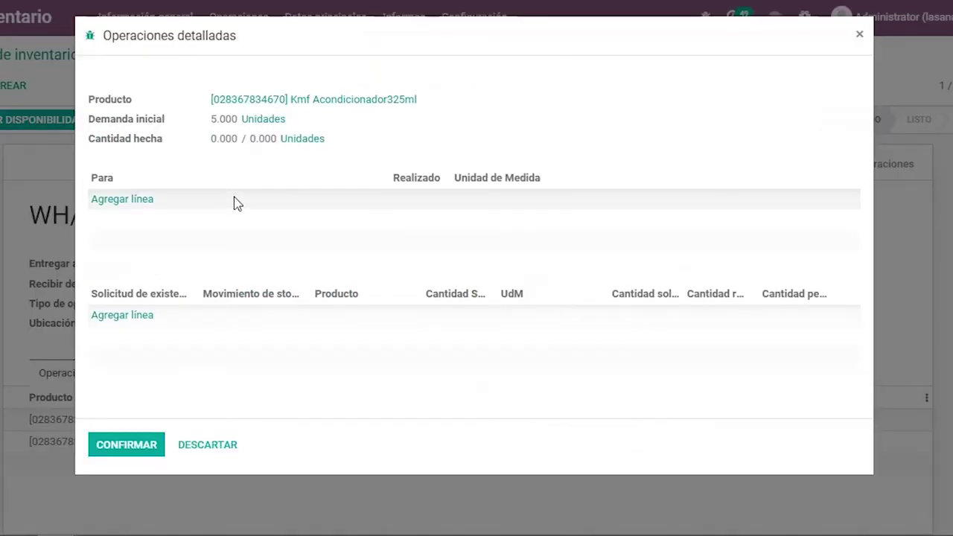
- Add a detailed operation line to BA/Stock/Request BA with 5 units done for Kmf Acondicionador325ml, and confirm it
mouse_move(123, 209)
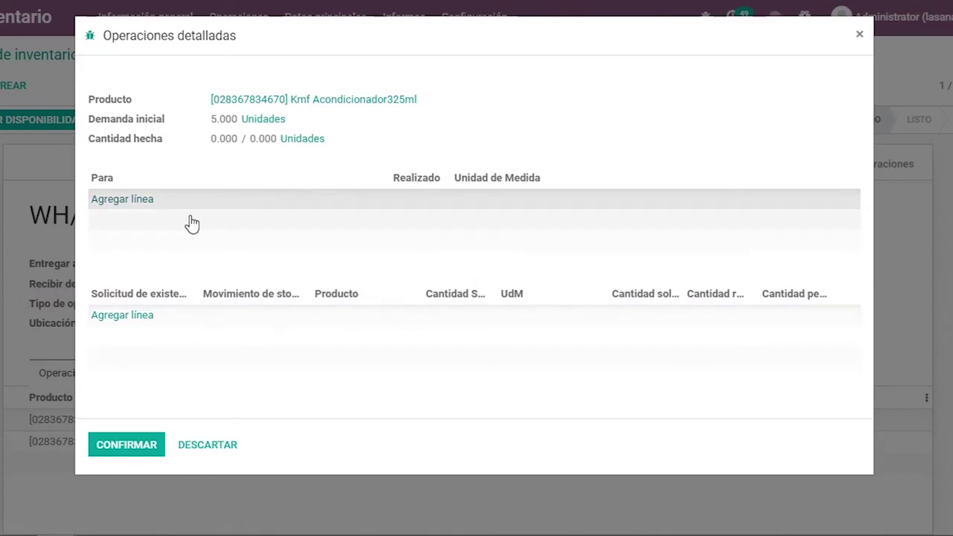
left_click(134, 201)
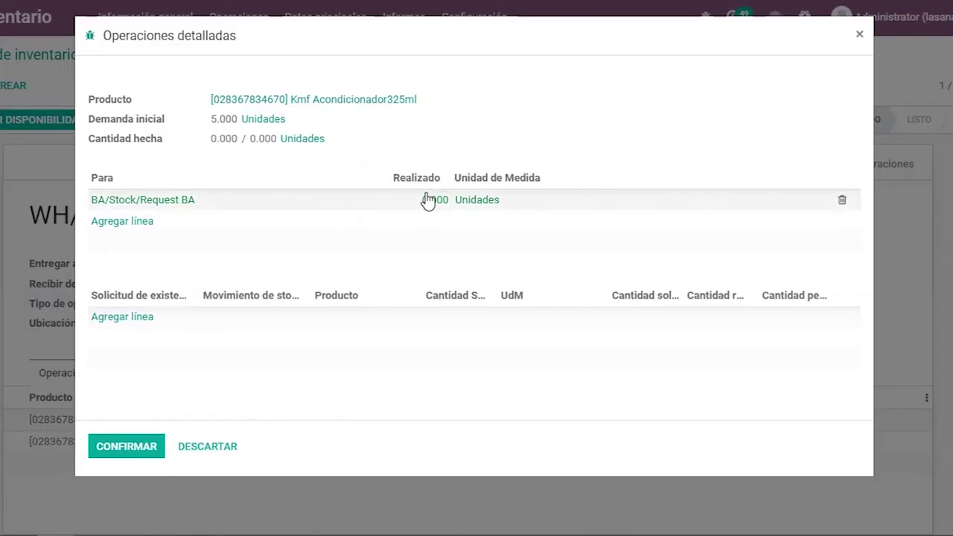
left_click(427, 201)
type("5")
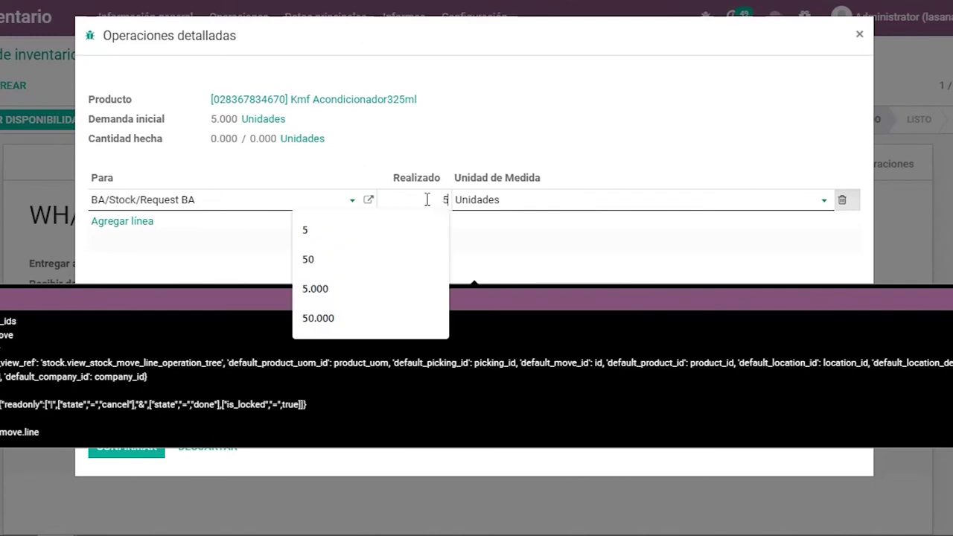
left_click(456, 123)
left_click(115, 448)
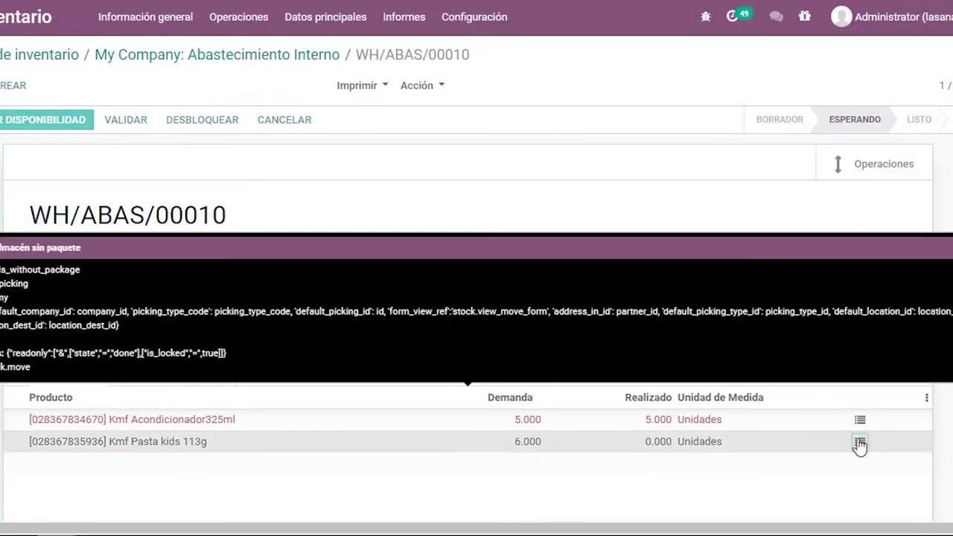
- Add a detailed operation line with 6 units done for Kmf Pasta kids 113g, and confirm it
left_click(859, 445)
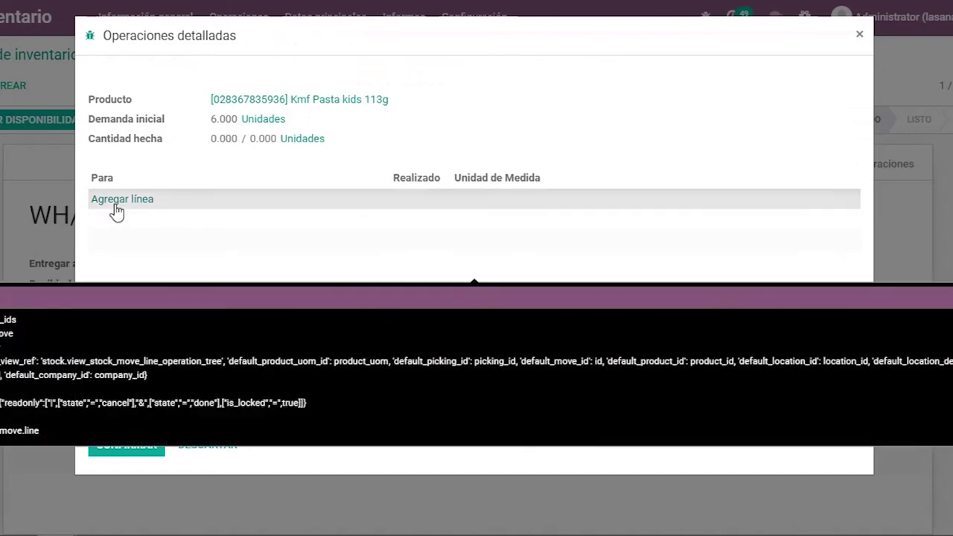
left_click(117, 203)
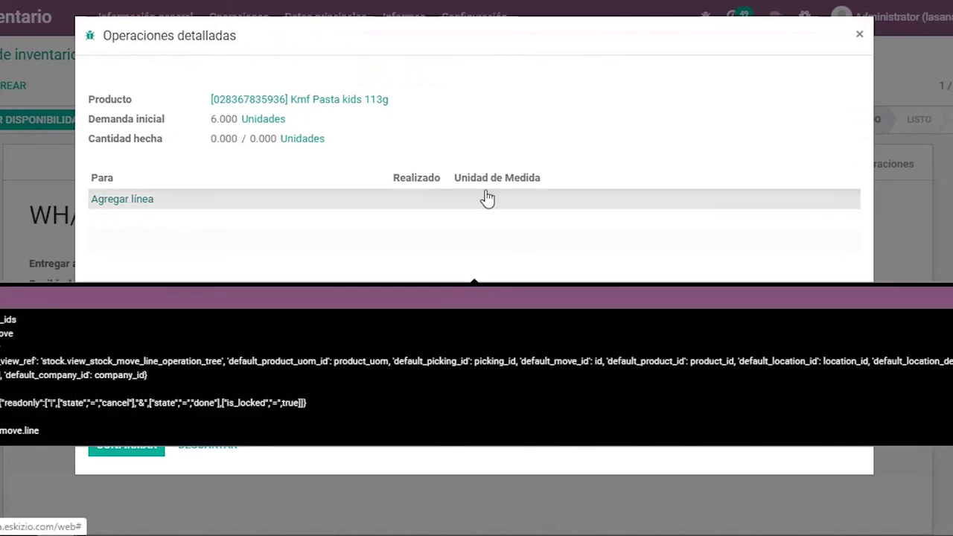
left_click(436, 200)
type("6")
left_click(119, 449)
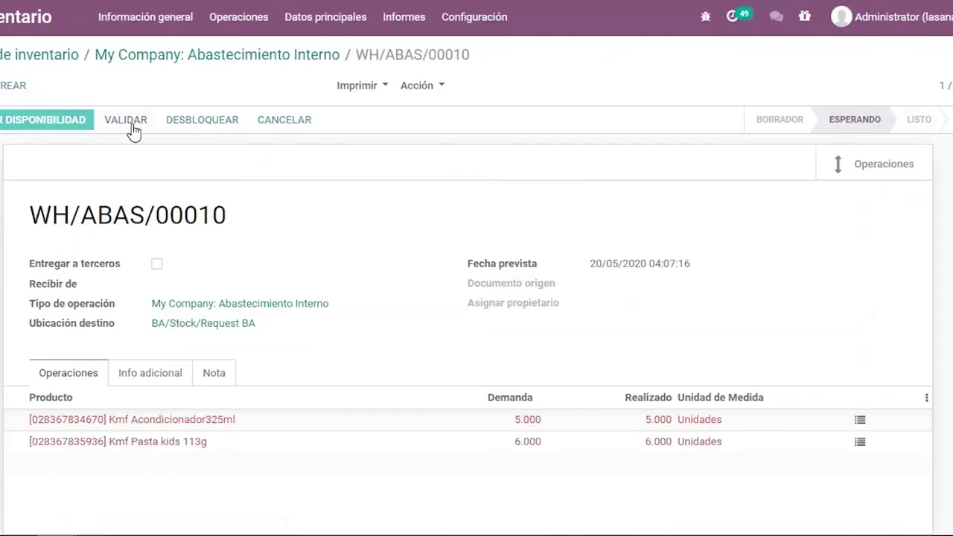
- Validate transfer WH/ABAS/00010, review its product lines, and return to the inventory overview
left_click(126, 119)
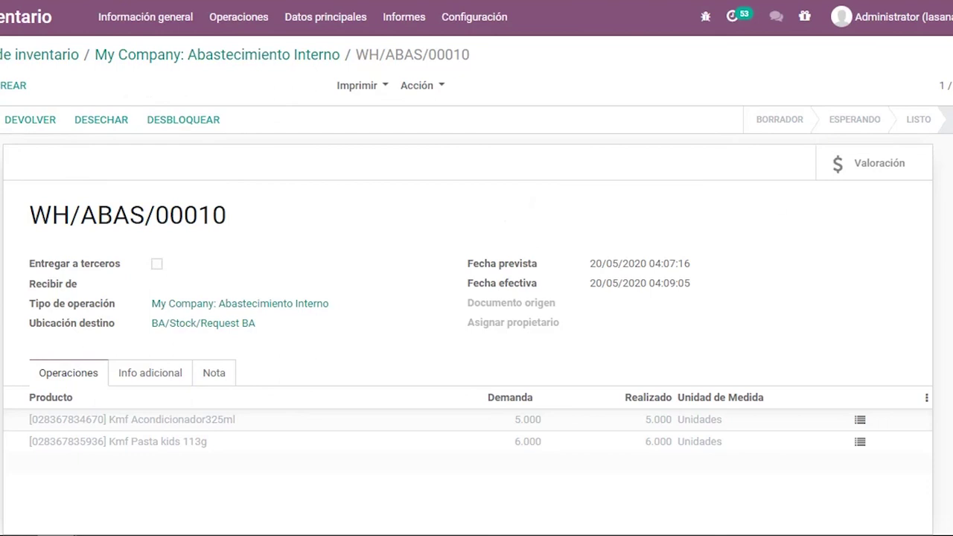
scroll(823, 265, "down", 2)
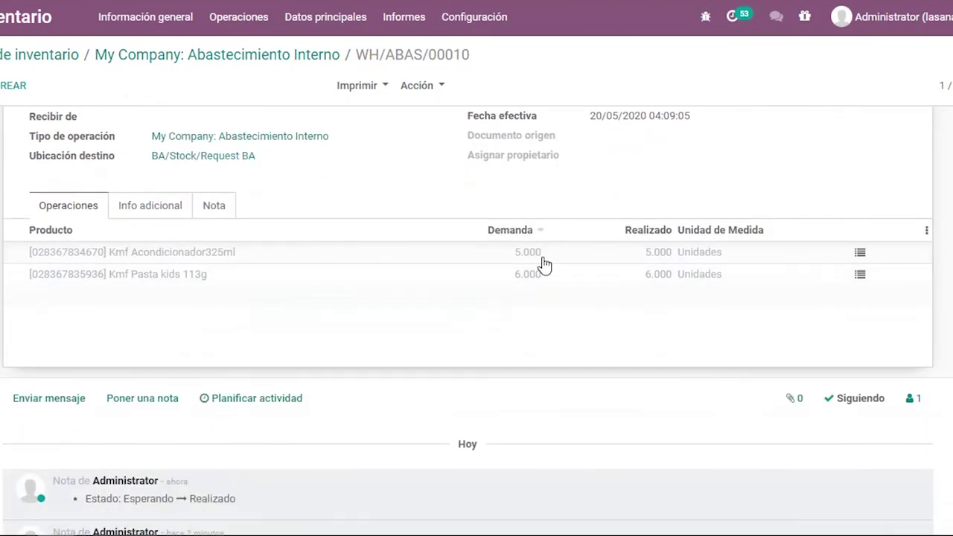
scroll(420, 305, "up", 2)
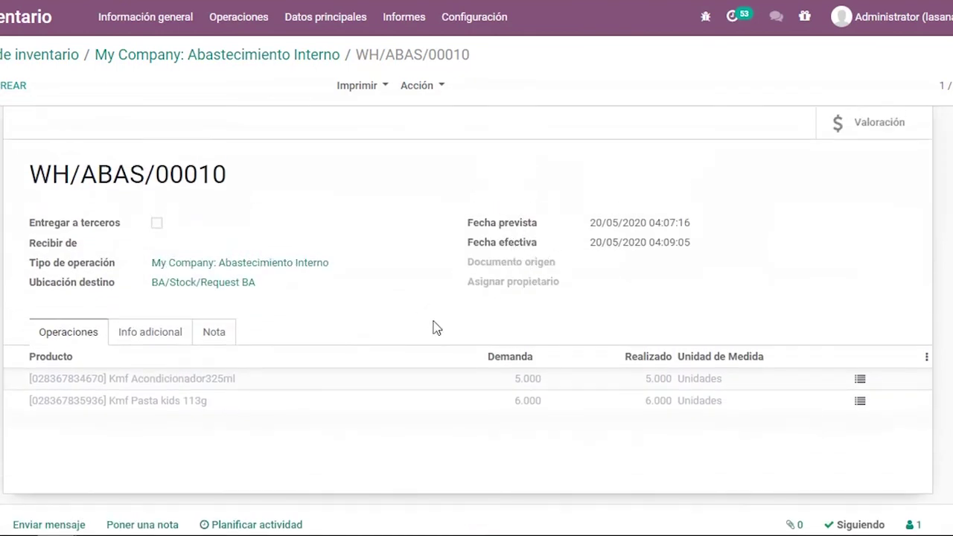
left_click(23, 60)
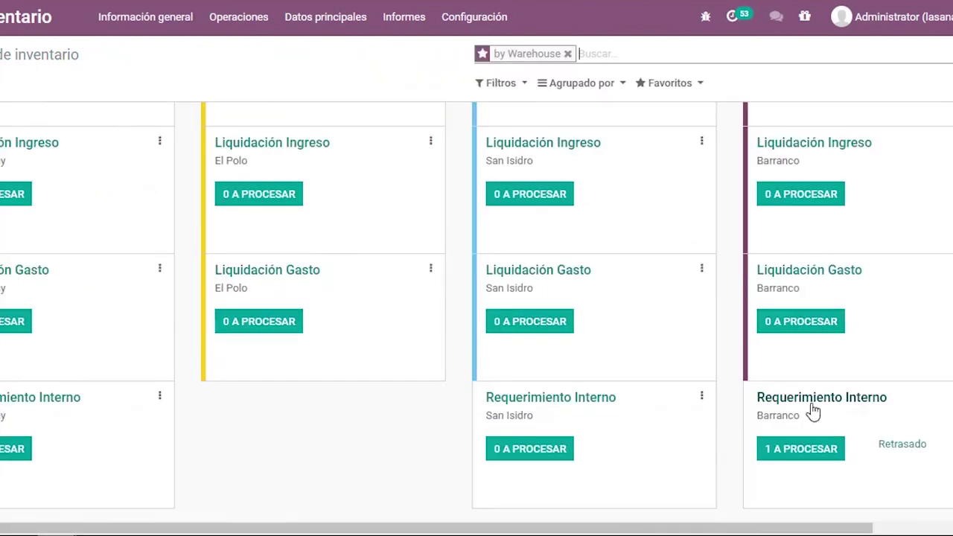
- In Barranco's ready Requerimiento Interno transfer BA/RIBA/00002, set the done quantities to 6 for Kmf Pasta kids 113g and 5 for Kmf Acondicionador325ml
left_click(802, 449)
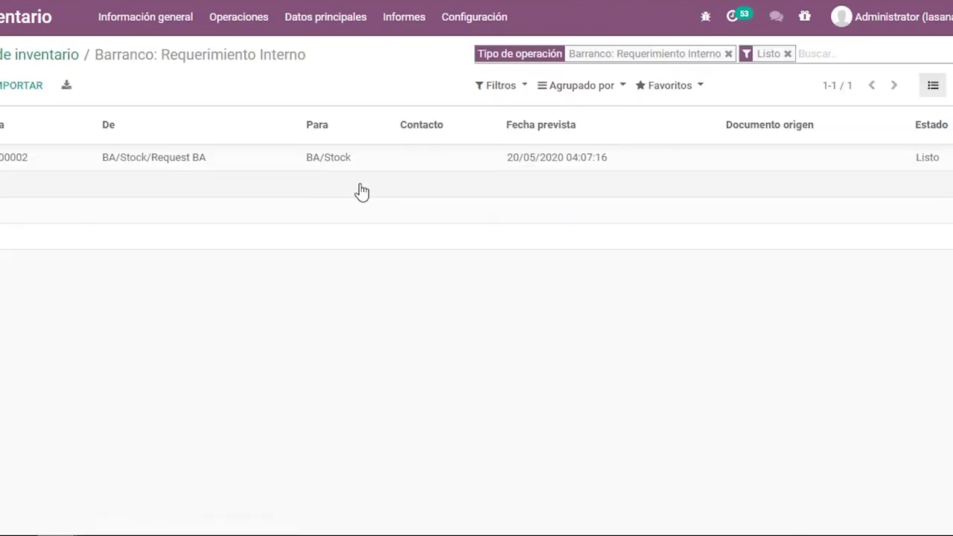
left_click(219, 165)
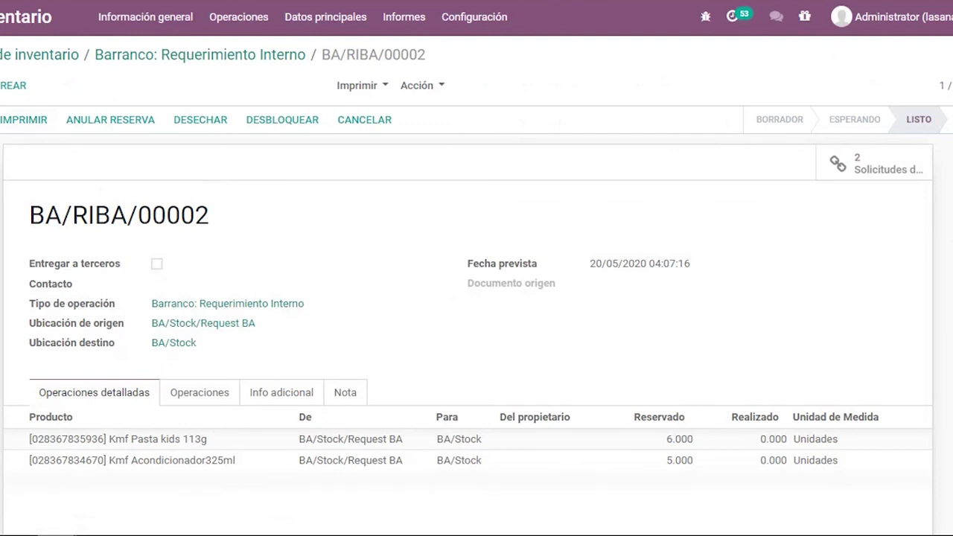
left_click(685, 442)
left_click(748, 443)
type("6")
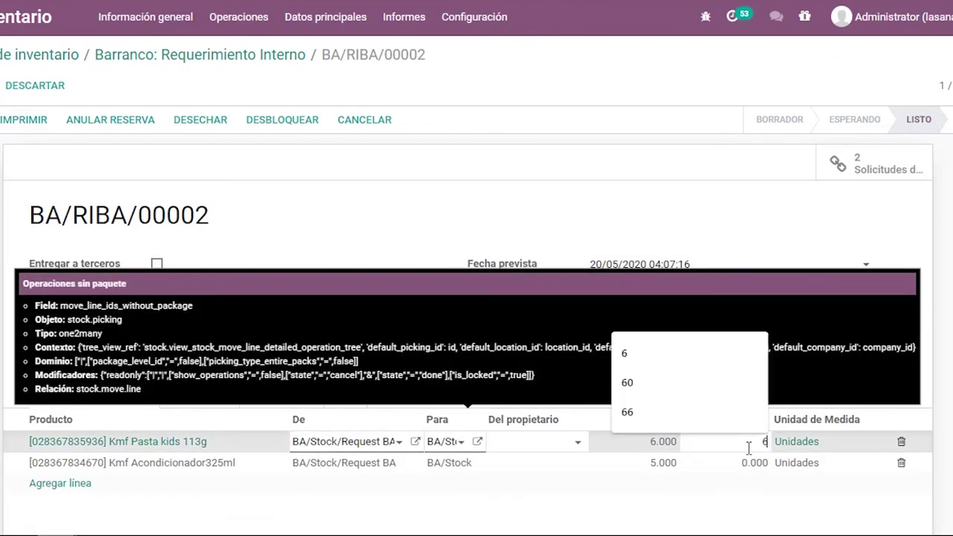
left_click(752, 464)
type("5")
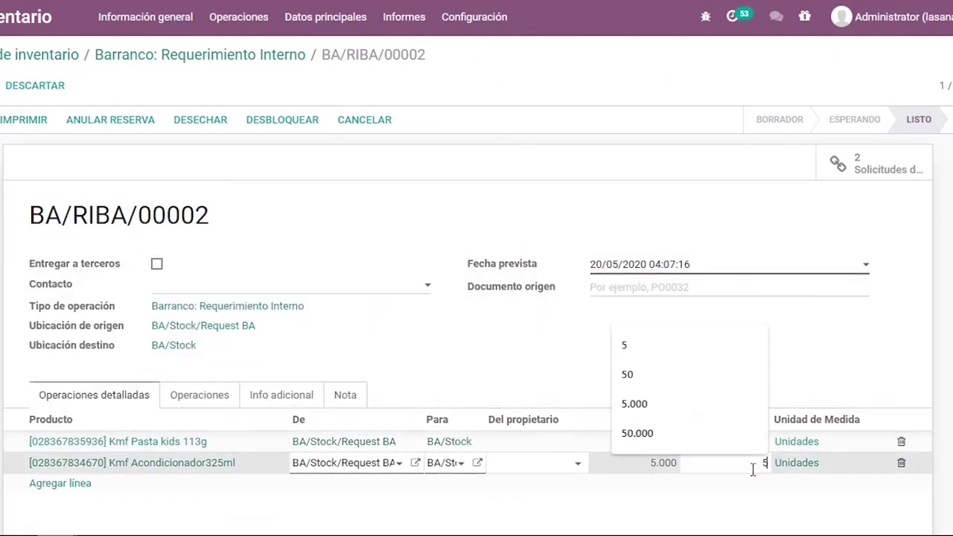
- Validate transfer BA/RIBA/00002, review its detailed operation lines, and return to the inventory overview
left_click(823, 366)
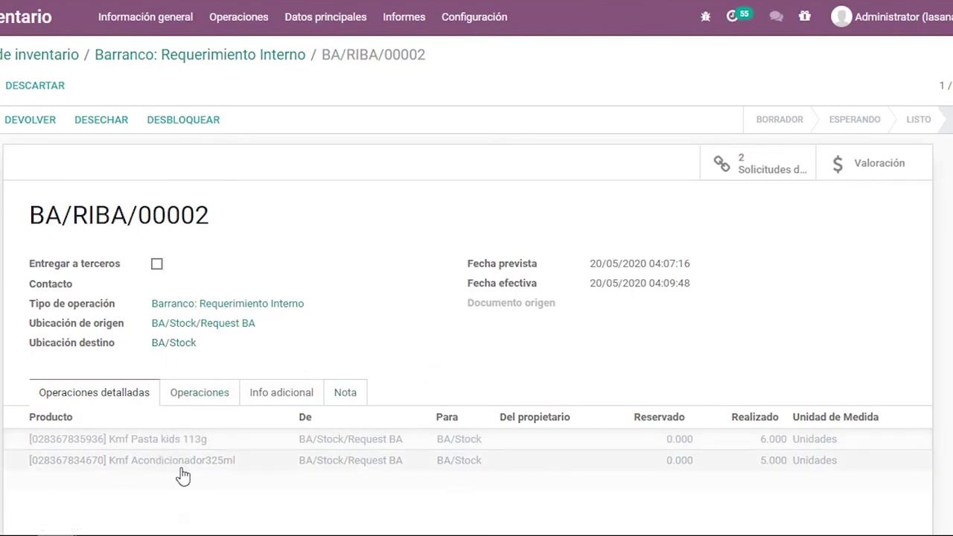
mouse_move(251, 457)
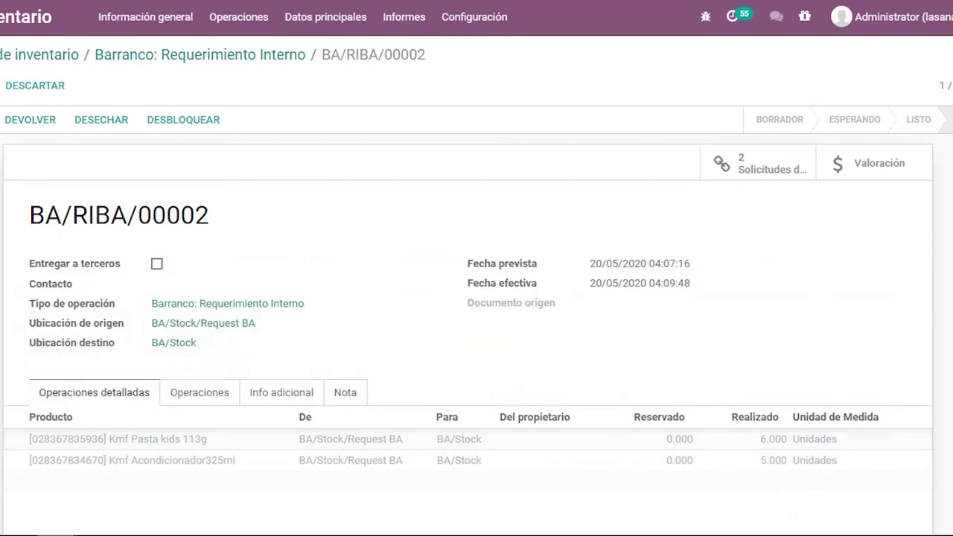
left_click(12, 56)
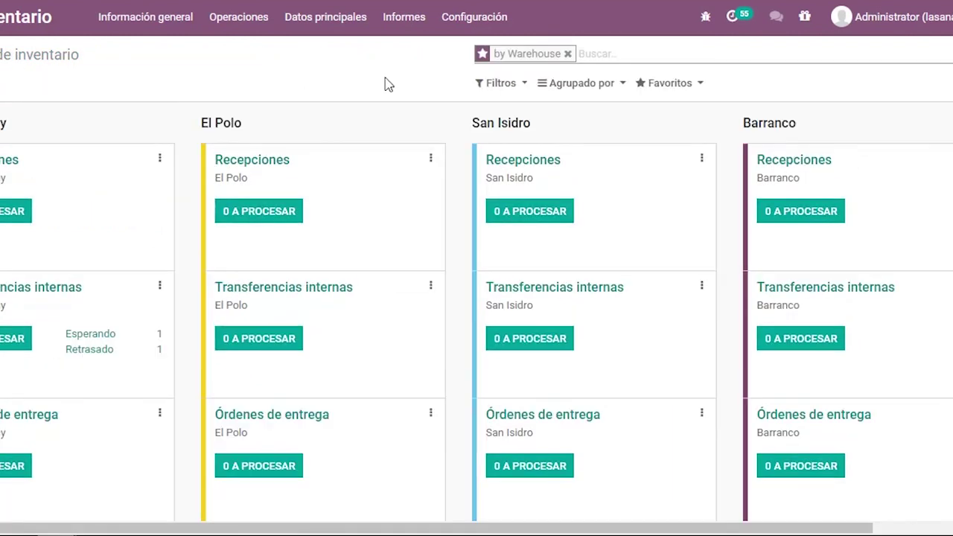